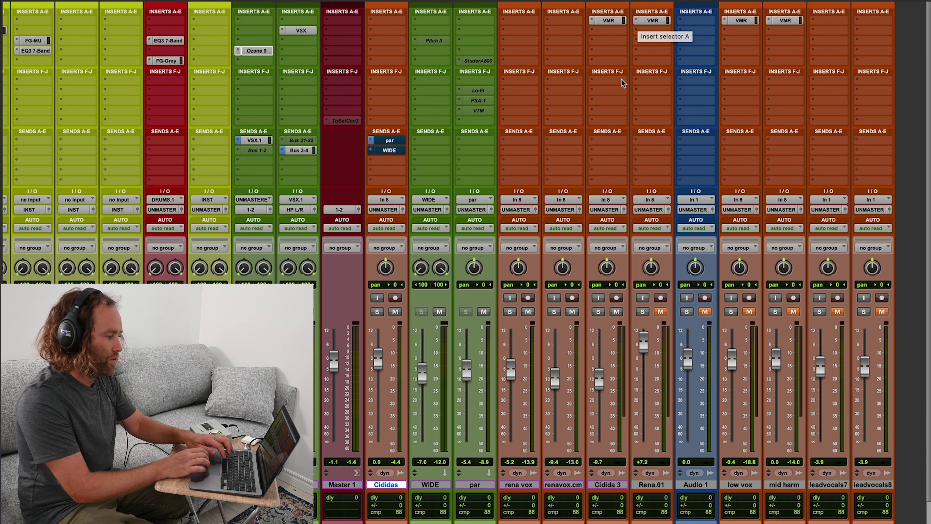
- Play the session and check the VSX plug-in's room setup on the VSX track
{"action": "key", "text": "space"}
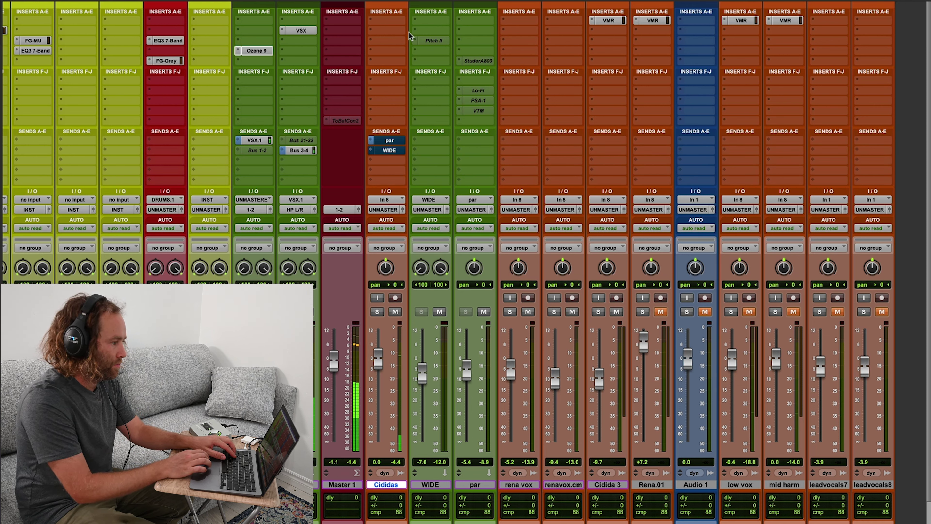
{"action": "left_click", "coordinate": [306, 32]}
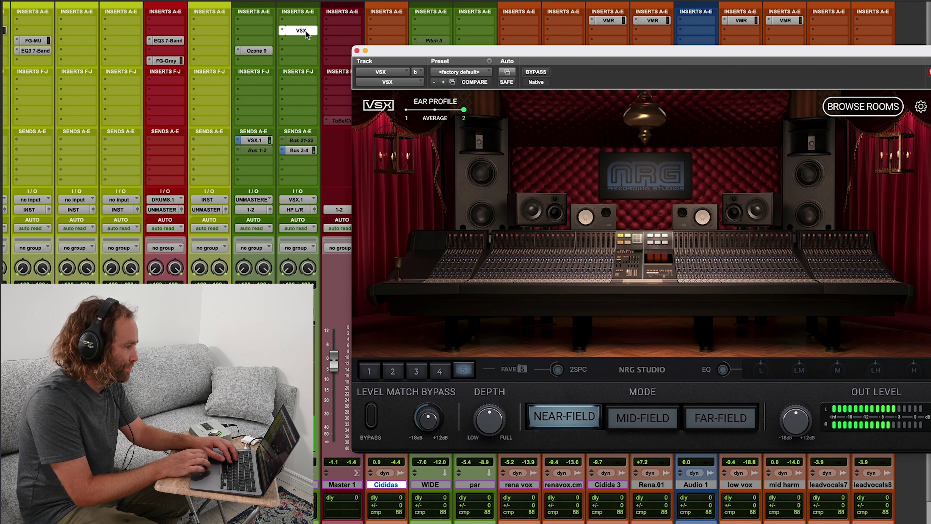
{"action": "left_click", "coordinate": [357, 51]}
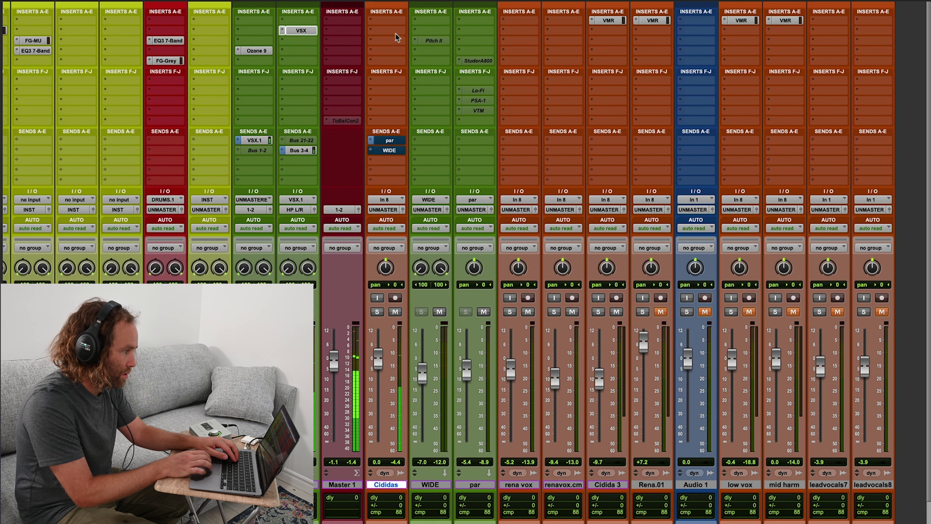
- Insert FabFilter Pro-Q 3 in the first insert slot of the selected lead vocal channel
{"action": "left_click", "coordinate": [389, 19]}
{"action": "type", "text": "rab"}
{"action": "key", "text": "BackSpace"}
{"action": "key", "text": "BackSpace"}
{"action": "key", "text": "BackSpace"}
{"action": "type", "text": "pitch"}
{"action": "key", "text": "Return"}
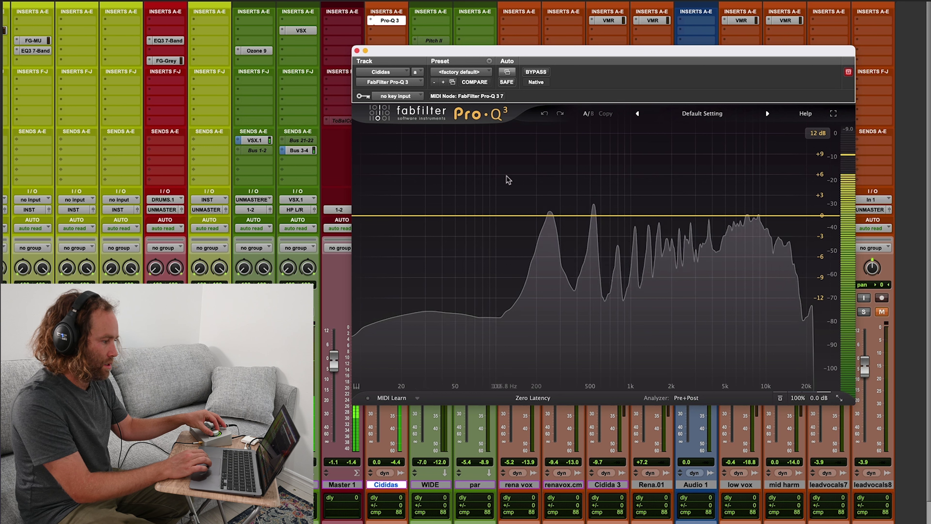
- Add a 12 dB/oct low cut band at about 106 Hz to the lead vocal's Pro-Q 3
{"action": "double_click", "coordinate": [515, 215]}
{"action": "left_click", "coordinate": [487, 198]}
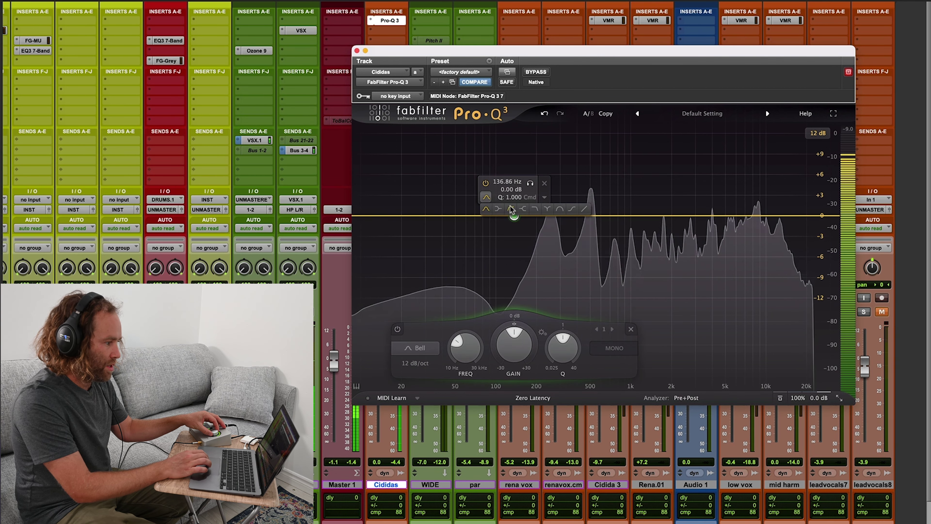
{"action": "left_click", "coordinate": [513, 212]}
{"action": "left_click_drag", "start_coordinate": [514, 212], "coordinate": [500, 207]}
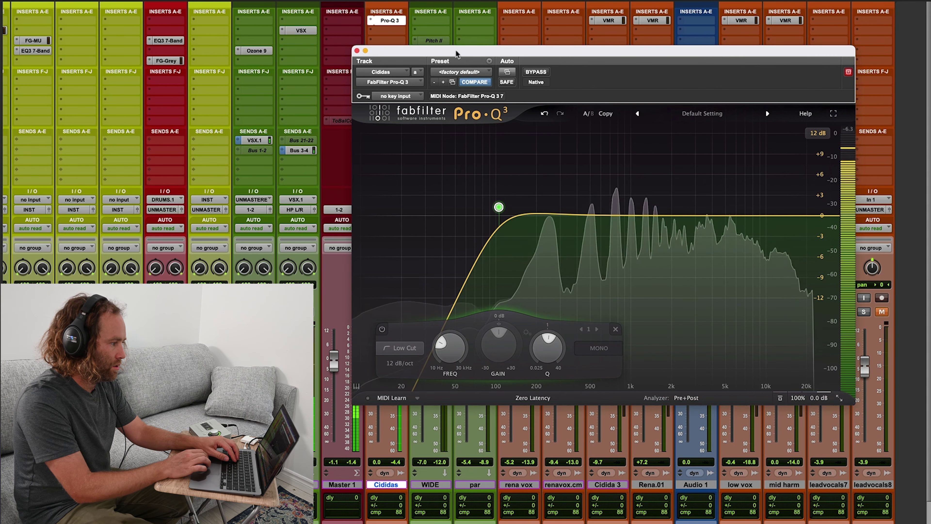
{"action": "left_click_drag", "start_coordinate": [457, 51], "coordinate": [469, 39]}
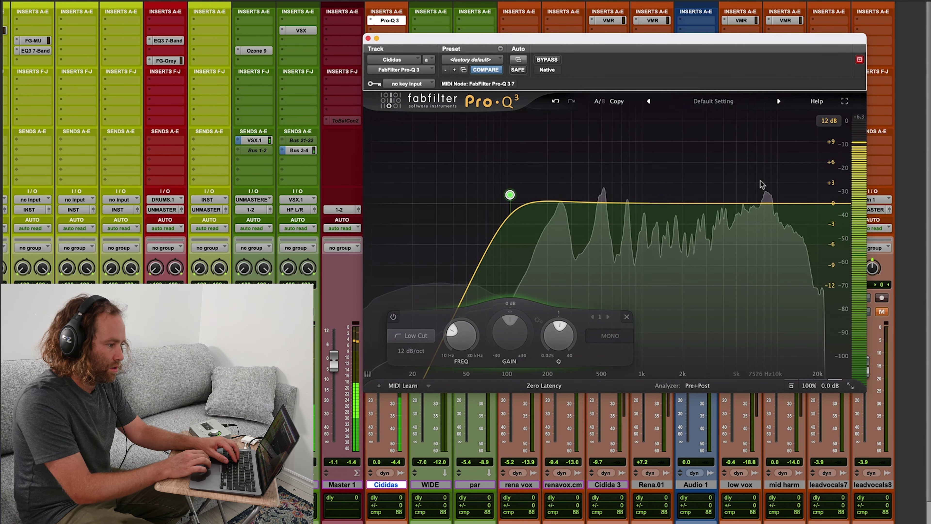
- Add a bell band at about 8108 Hz and give it a downward dynamic range of about 4 dB
{"action": "key", "text": "space"}
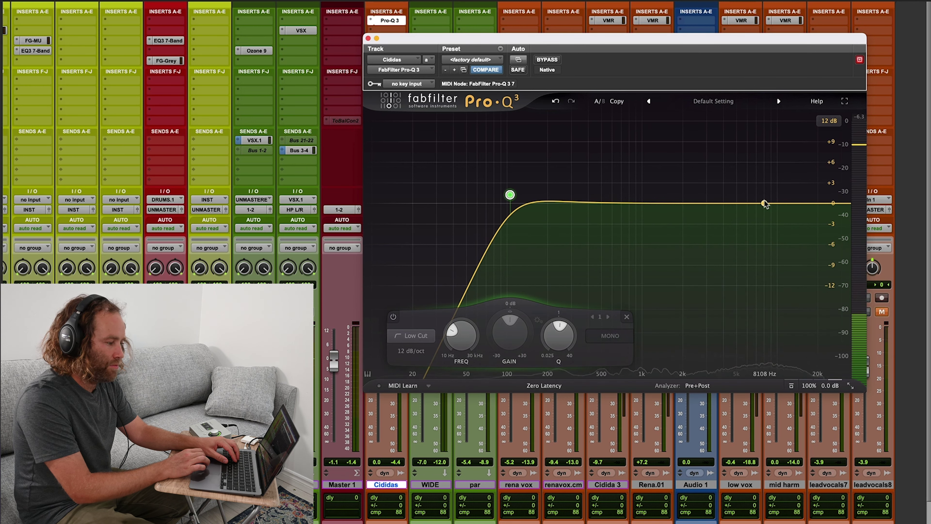
{"action": "left_click", "coordinate": [764, 204]}
{"action": "key", "text": "space"}
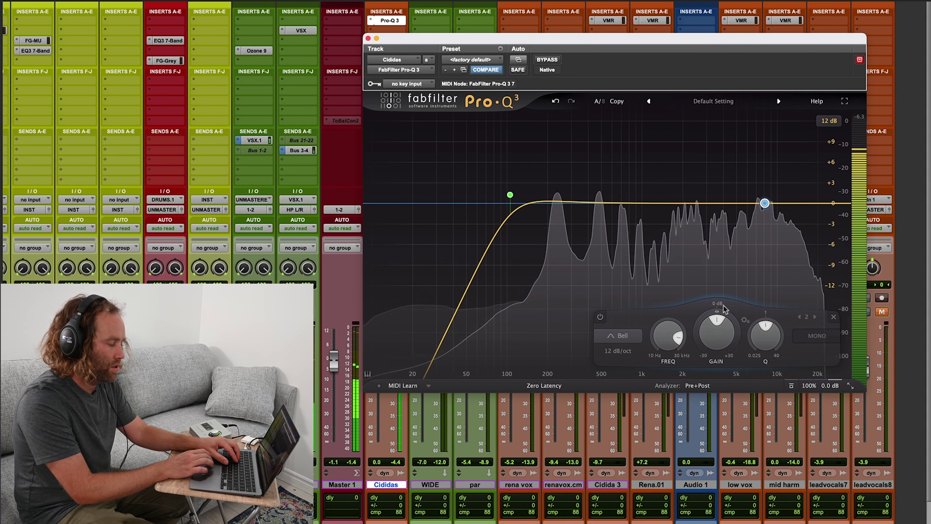
{"action": "left_click_drag", "start_coordinate": [724, 310], "coordinate": [719, 321]}
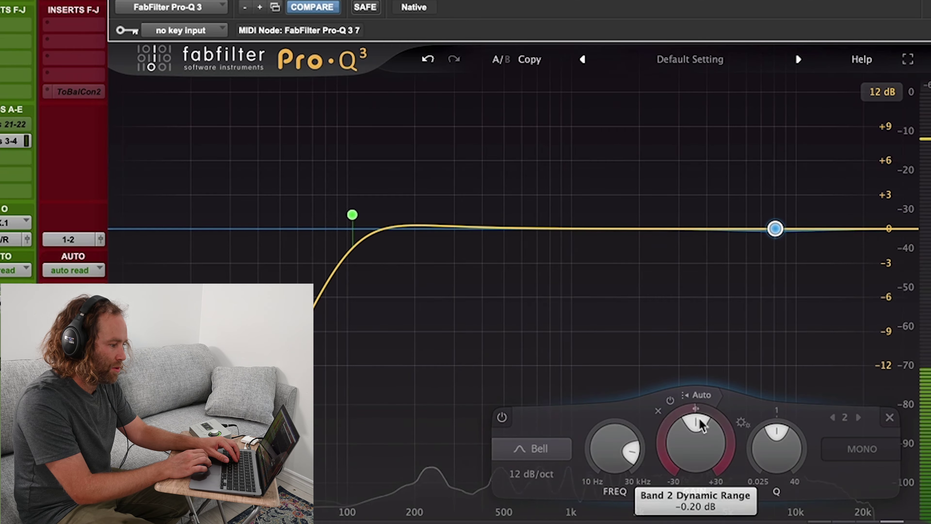
{"action": "left_click_drag", "start_coordinate": [700, 425], "coordinate": [685, 515]}
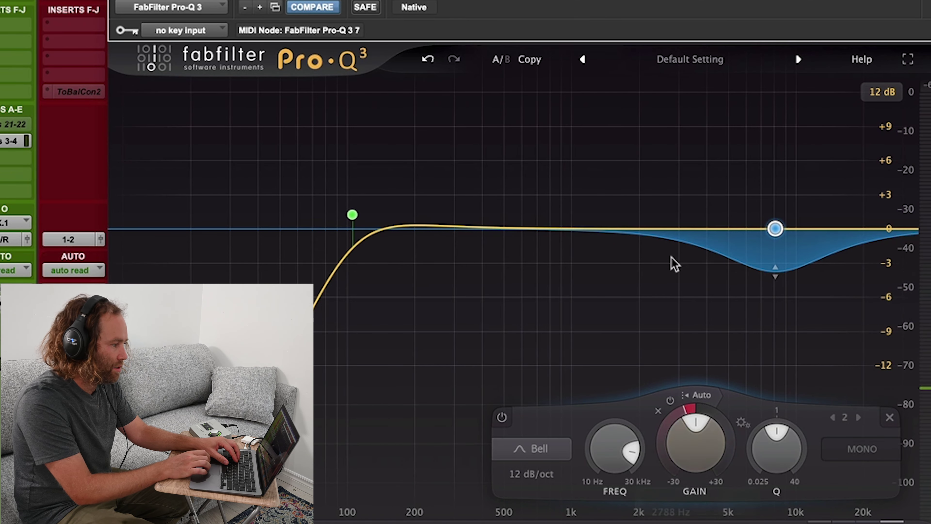
{"action": "key", "text": "space"}
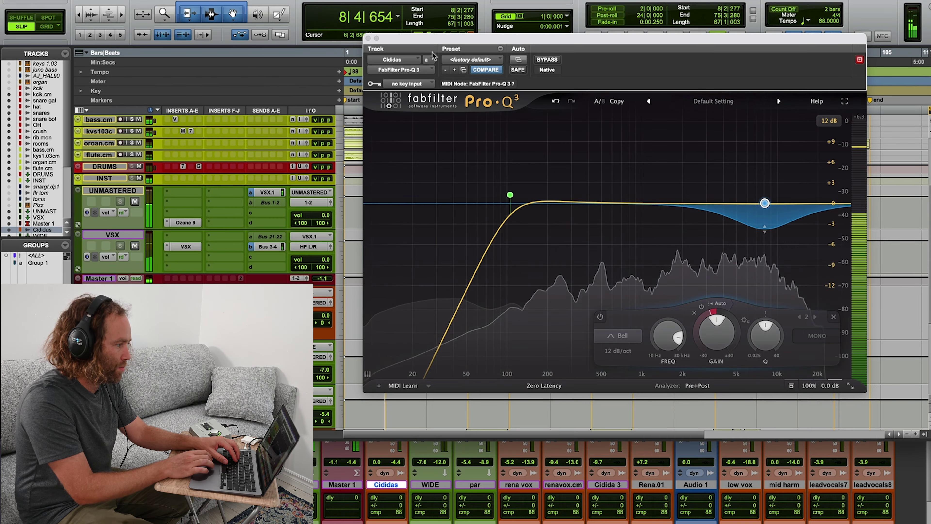
- Zoom the edit timeline in on the lead vocal's verse clips, and check the Pro-Q 3 curve beside its mixer channel
{"action": "left_click_drag", "start_coordinate": [532, 38], "coordinate": [727, 39]}
{"action": "left_click", "coordinate": [397, 303]}
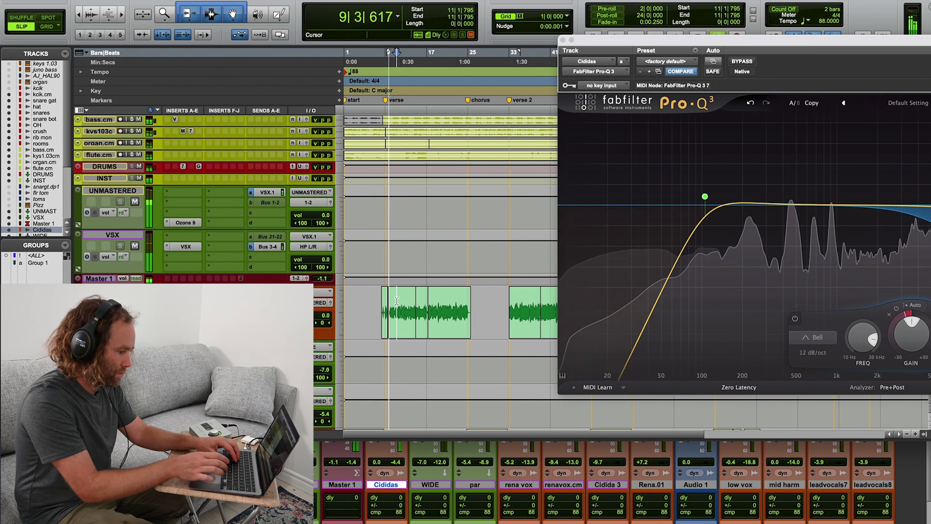
{"action": "key", "text": "t"}
{"action": "key", "text": "t"}
{"action": "scroll", "coordinate": [438, 304], "scroll_direction": "right", "scroll_amount": 1}
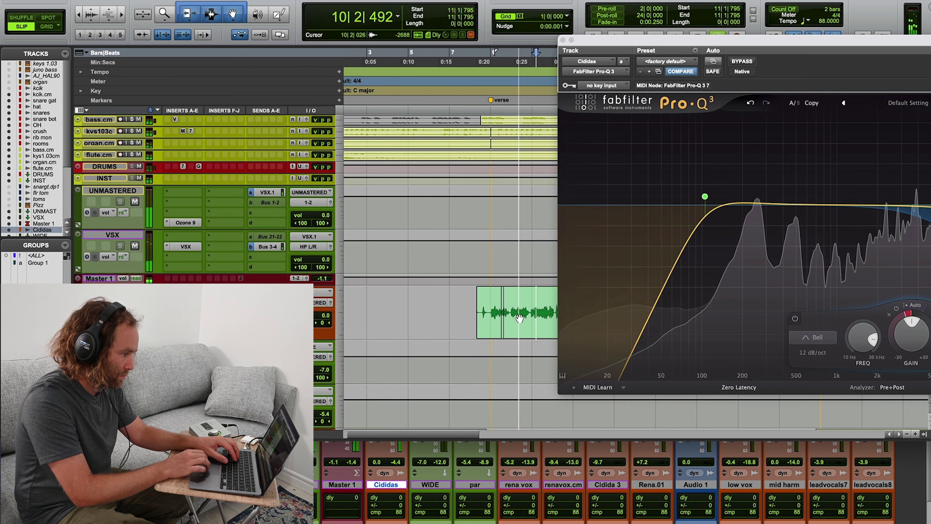
{"action": "key", "text": "super+equal"}
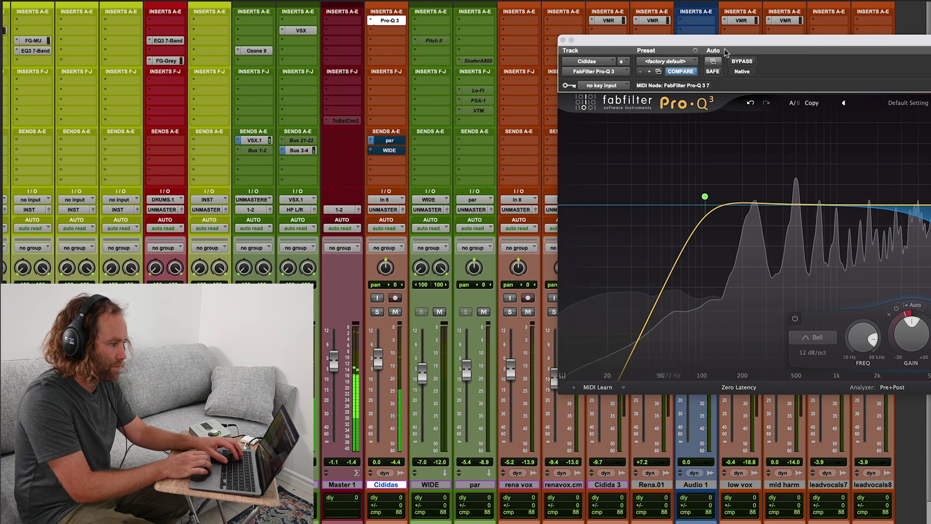
{"action": "left_click_drag", "start_coordinate": [716, 47], "coordinate": [570, 22]}
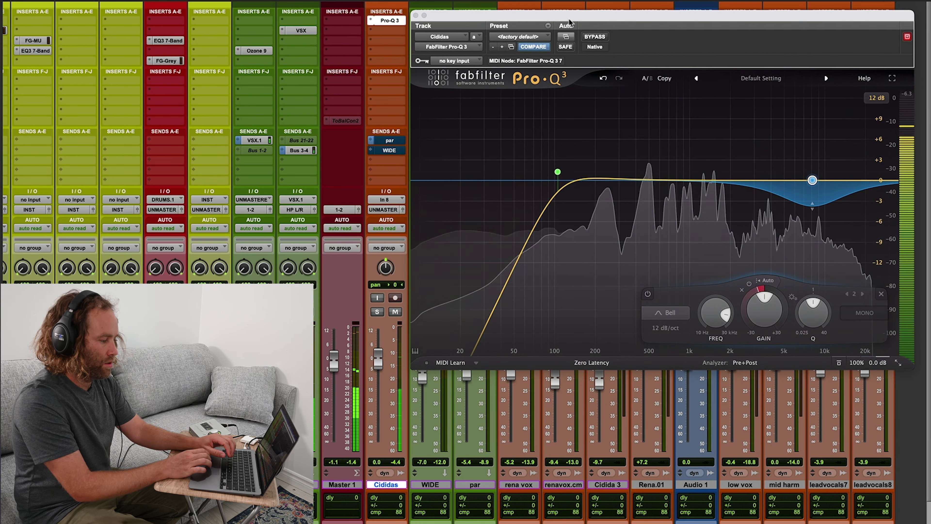
{"action": "mouse_move", "coordinate": [812, 145]}
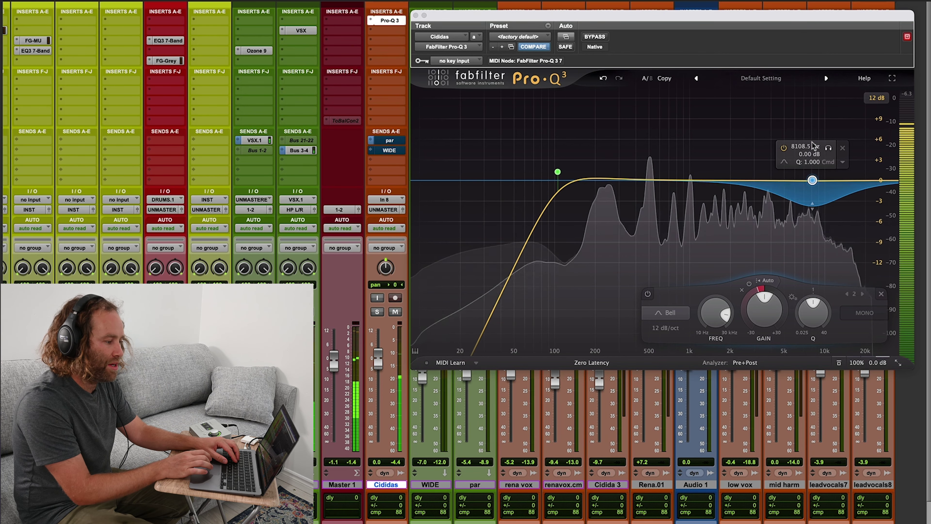
- Insert Virtual Mix Rack in the lead vocal's second insert slot and clear all its preloaded modules
{"action": "left_click", "coordinate": [401, 41]}
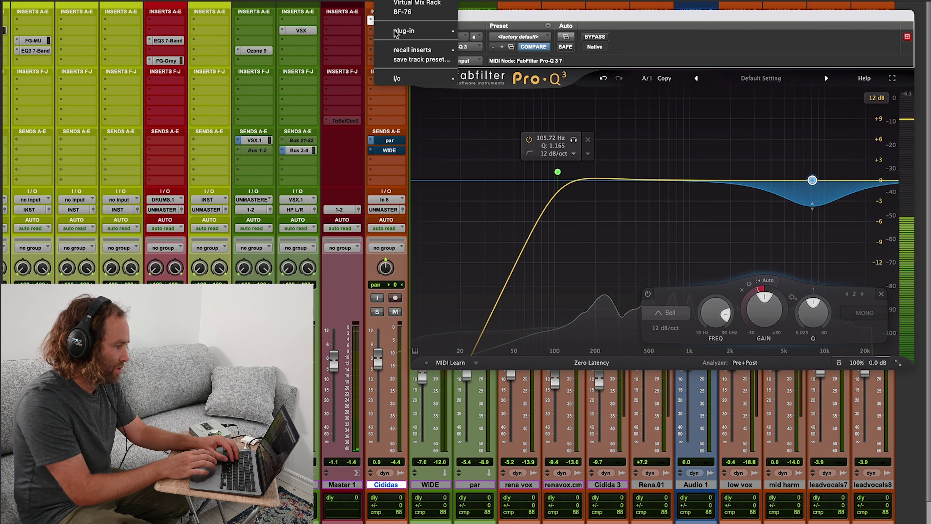
{"action": "key", "text": "Escape"}
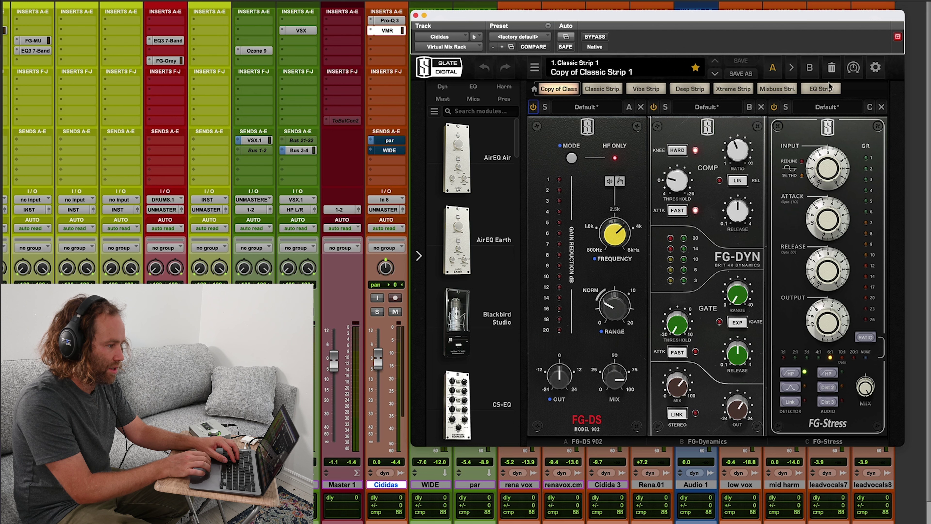
{"action": "left_click", "coordinate": [834, 68]}
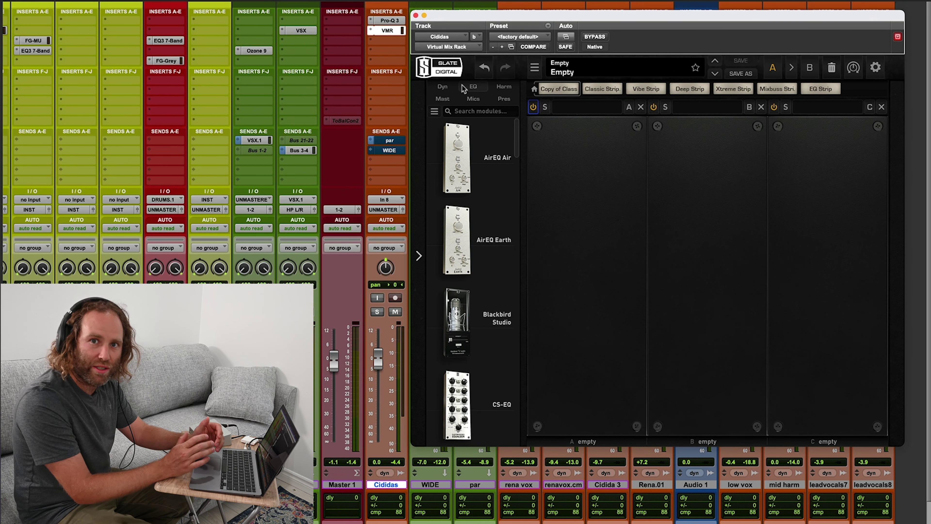
- Load the Classic Tubes microphone module into the rack's first slot and choose the FG-800 mic
{"action": "left_click", "coordinate": [443, 87]}
{"action": "left_click", "coordinate": [473, 98]}
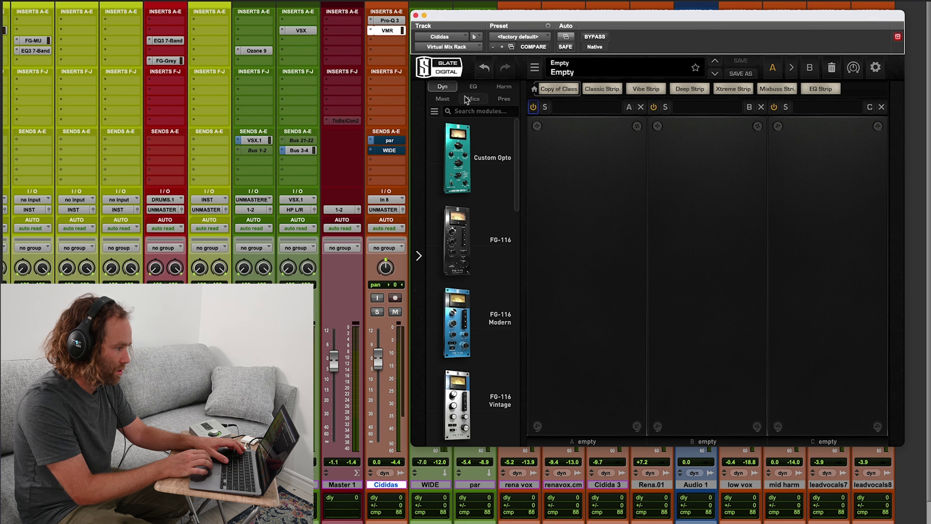
{"action": "left_click_drag", "start_coordinate": [461, 290], "coordinate": [575, 297]}
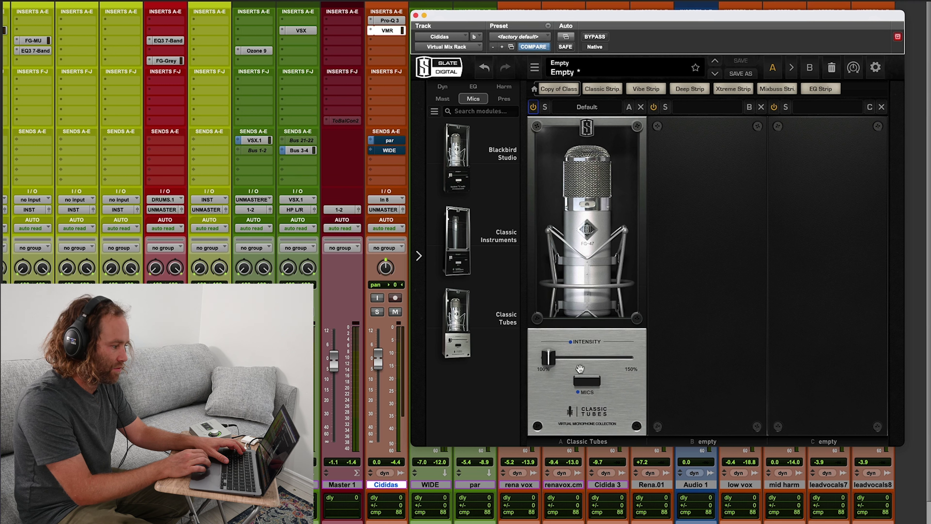
{"action": "left_click", "coordinate": [586, 380]}
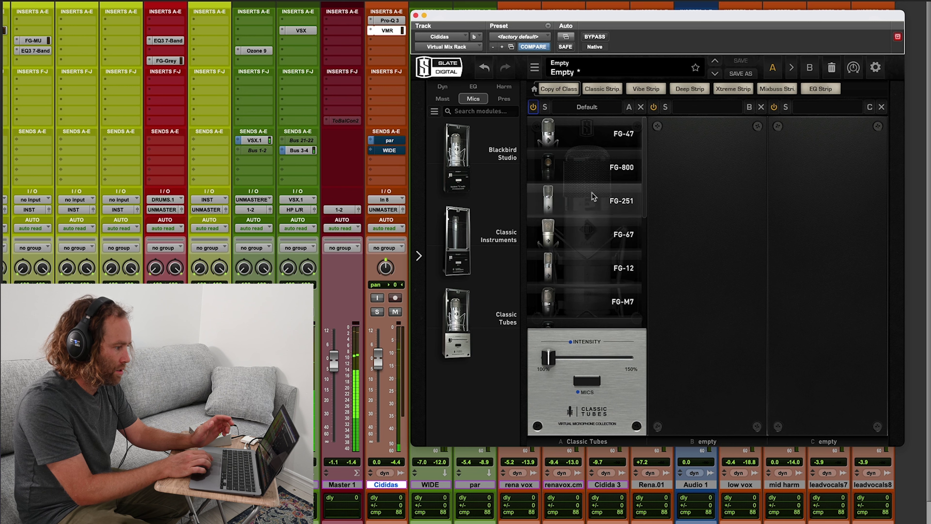
{"action": "left_click", "coordinate": [590, 172]}
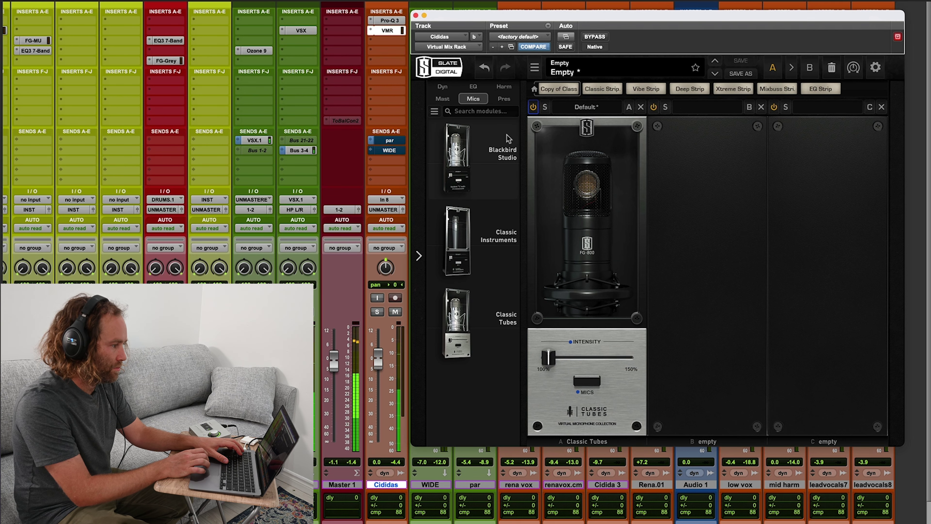
{"action": "mouse_move", "coordinate": [508, 139]}
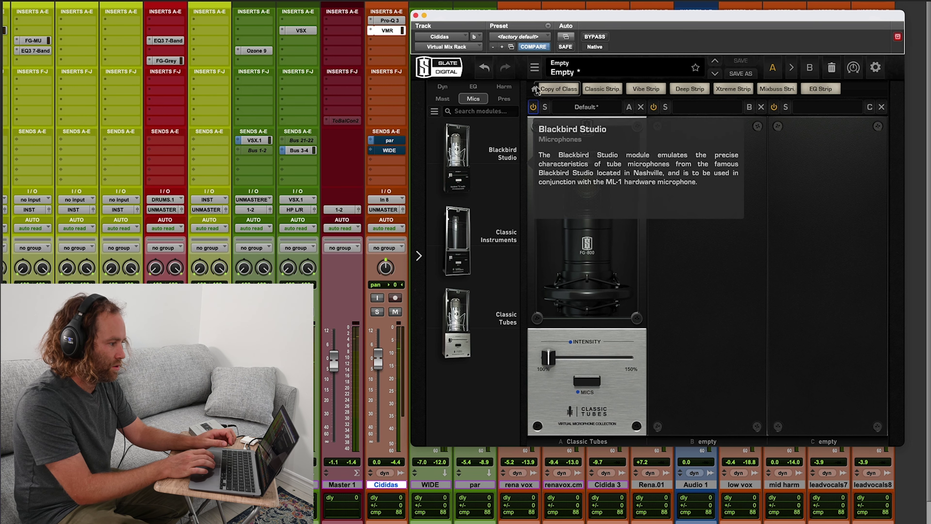
- Add the FG-DS 902 de-esser to the rack's second slot and switch it to HF Only mode
{"action": "left_click_drag", "start_coordinate": [550, 18], "coordinate": [549, 17]}
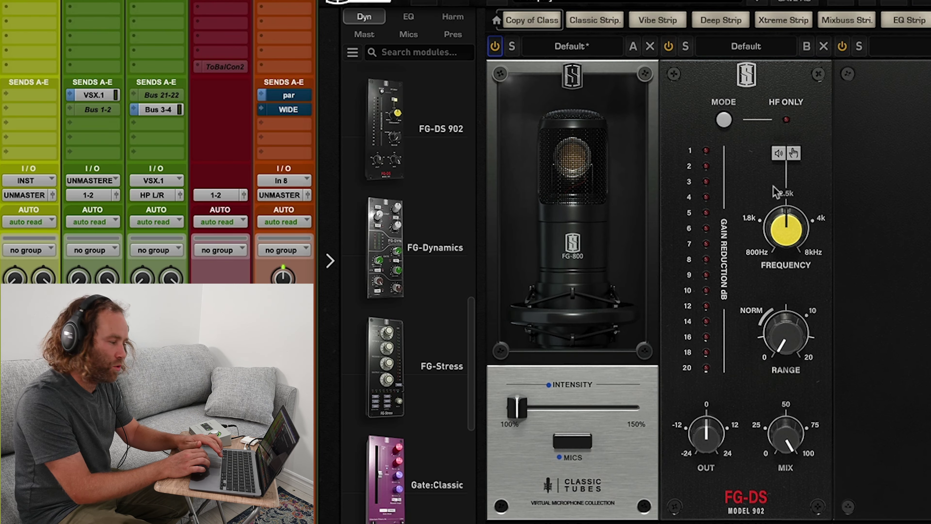
{"action": "left_click", "coordinate": [760, 106]}
{"action": "left_click_drag", "start_coordinate": [400, 171], "coordinate": [733, 189]}
{"action": "left_click", "coordinate": [724, 122]}
- Set the FG-DS 902's frequency to about 3.16 kHz and raise its range moderately to tame the sibilance
{"action": "left_click_drag", "start_coordinate": [783, 220], "coordinate": [792, 193]}
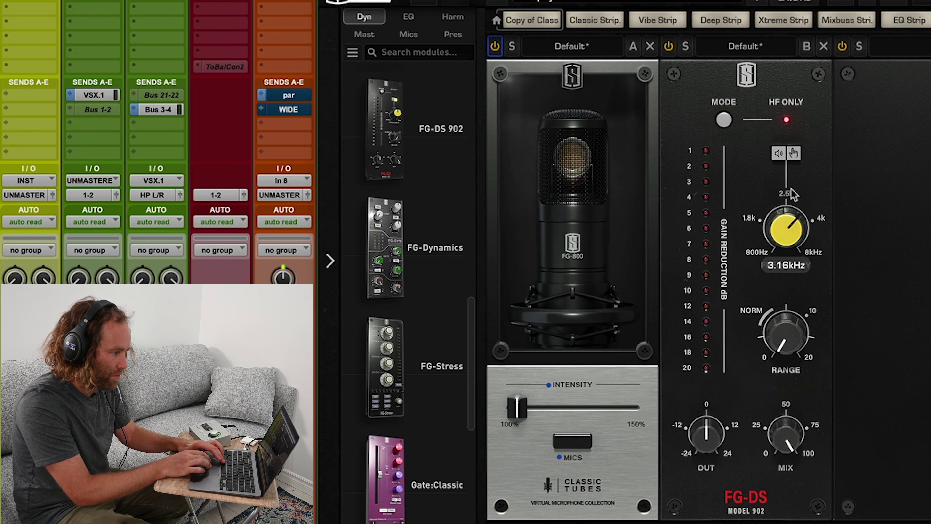
{"action": "left_click_drag", "start_coordinate": [793, 331], "coordinate": [791, 253]}
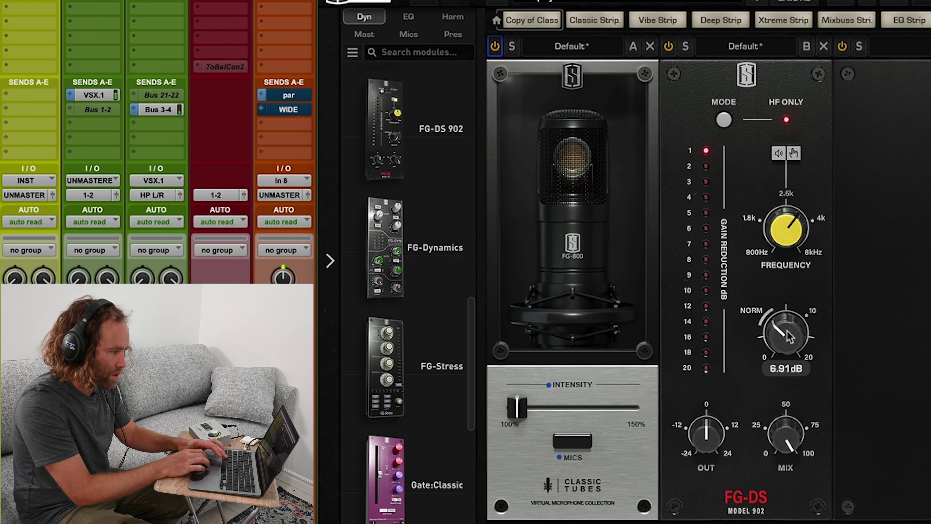
{"action": "left_click_drag", "start_coordinate": [786, 336], "coordinate": [784, 350]}
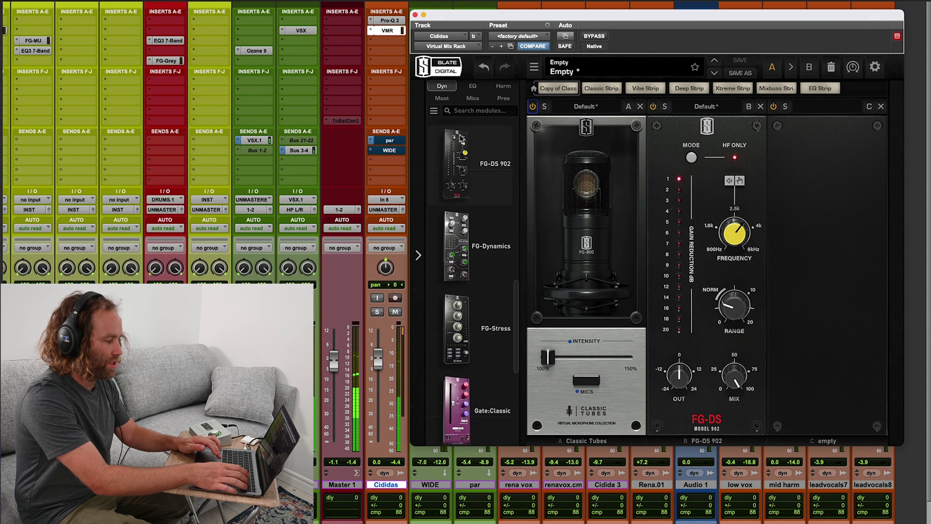
- Stop playback, extend the vocal selection to the end of the verse clips, and enlarge the track and its waveform in the edit window
{"action": "mouse_move", "coordinate": [461, 139]}
{"action": "key", "text": "super+equal"}
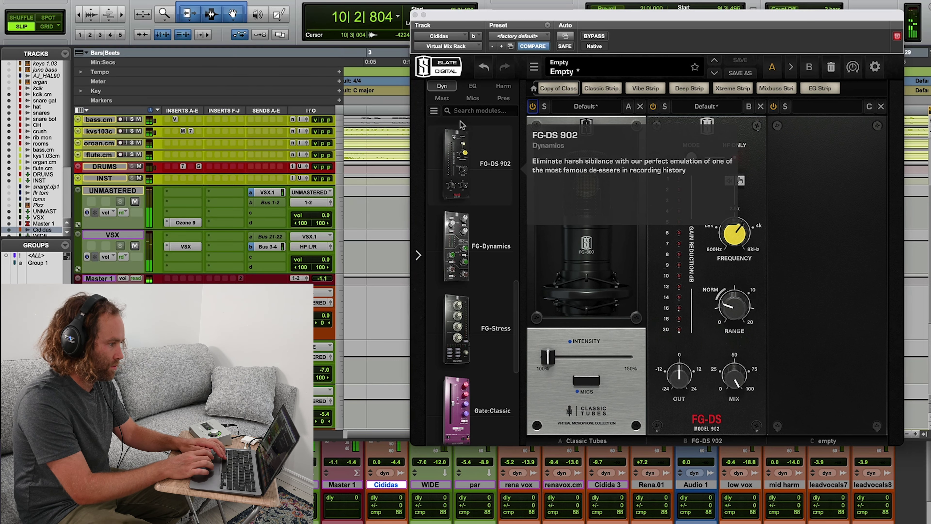
{"action": "key", "text": "ctrl+alt+super+w"}
{"action": "key", "text": "space"}
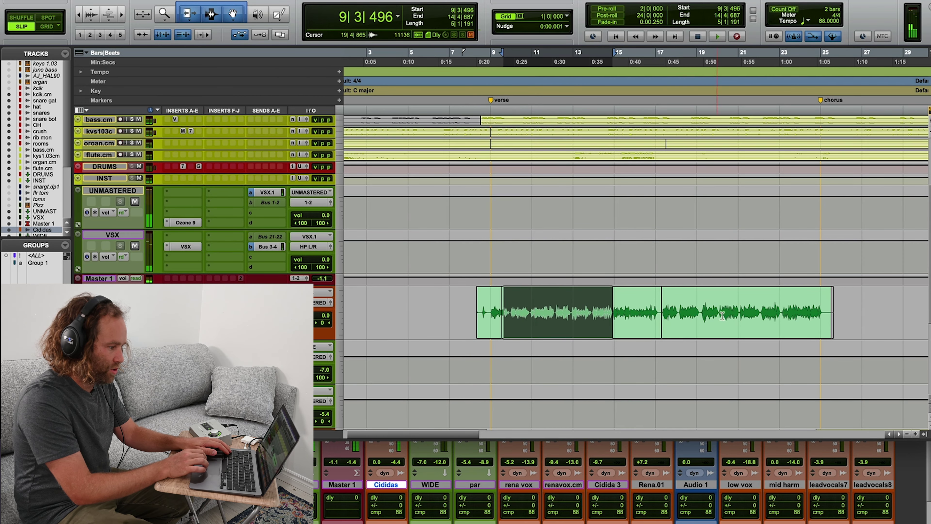
{"action": "left_click", "coordinate": [722, 327]}
{"action": "key", "text": "ctrl+e"}
{"action": "key", "text": "super+bracketright"}
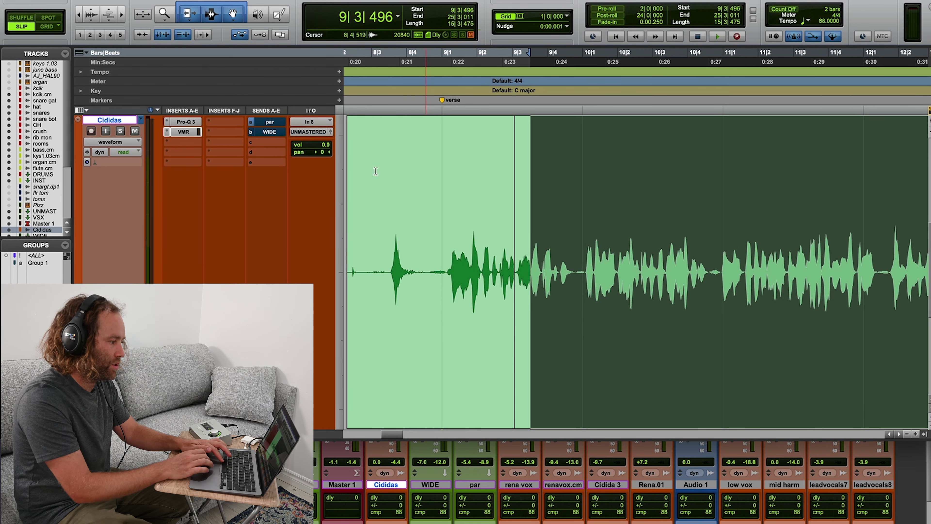
- Reopen the lead vocal's Virtual Mix Rack and add the FG-Stress compressor to its third slot
{"action": "left_click", "coordinate": [185, 131]}
{"action": "left_click", "coordinate": [442, 86]}
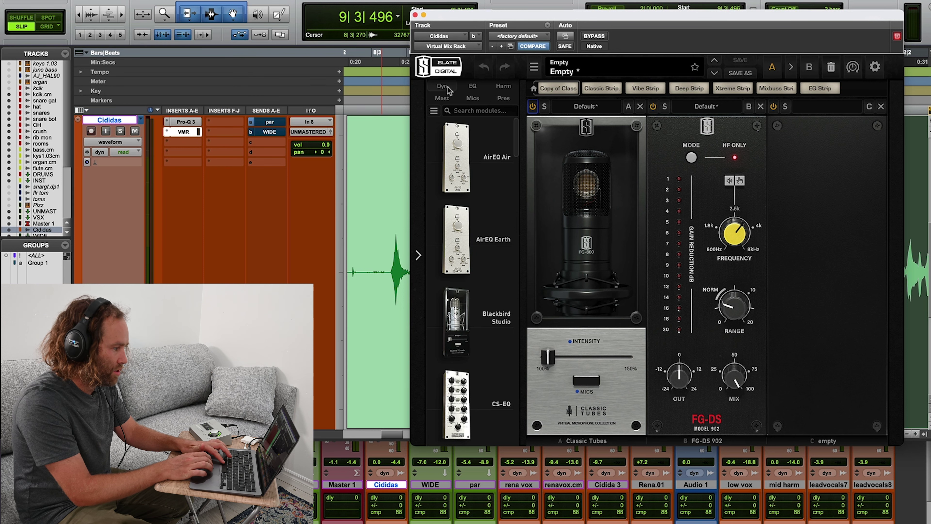
{"action": "scroll", "coordinate": [470, 183], "scroll_direction": "down", "scroll_amount": 5}
{"action": "scroll", "coordinate": [470, 183], "scroll_direction": "down", "scroll_amount": 10}
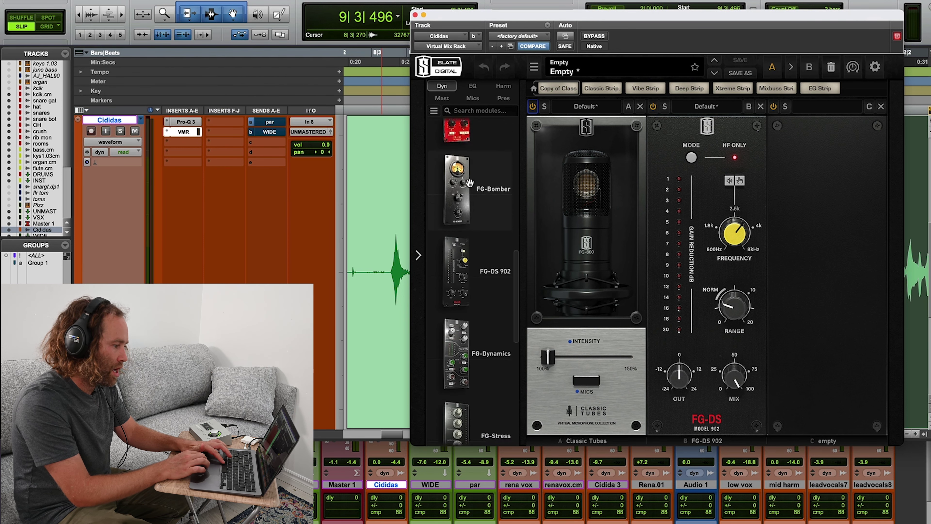
{"action": "left_click_drag", "start_coordinate": [465, 240], "coordinate": [843, 242]}
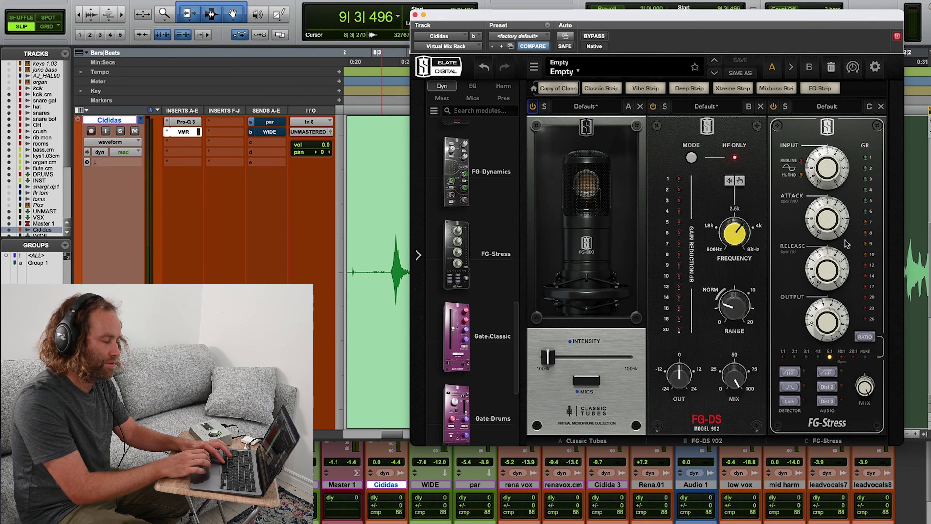
- Insert FG-Dynamics ahead of the FG-Stress and set hard knee, fast attack, a lower compressor threshold, roughly half mix and slightly raised output
{"action": "left_click_drag", "start_coordinate": [472, 177], "coordinate": [799, 154]}
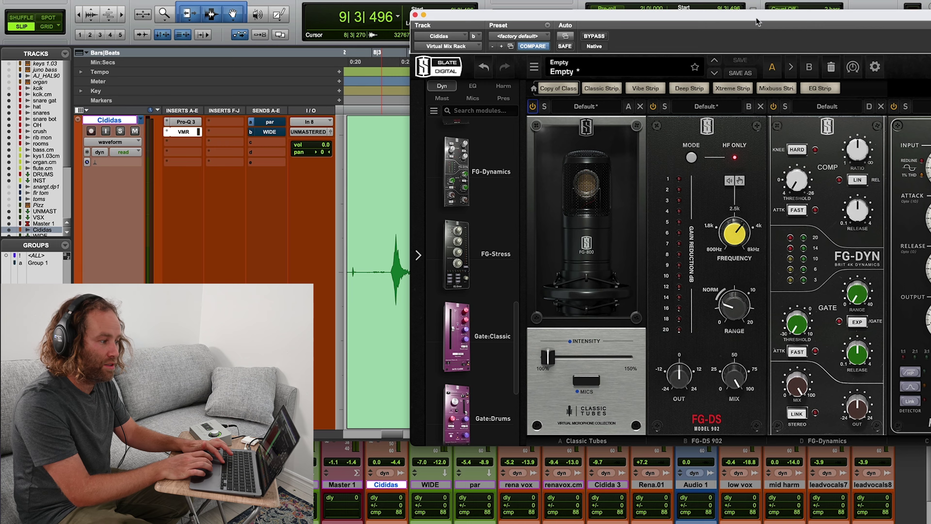
{"action": "left_click_drag", "start_coordinate": [757, 22], "coordinate": [652, 12]}
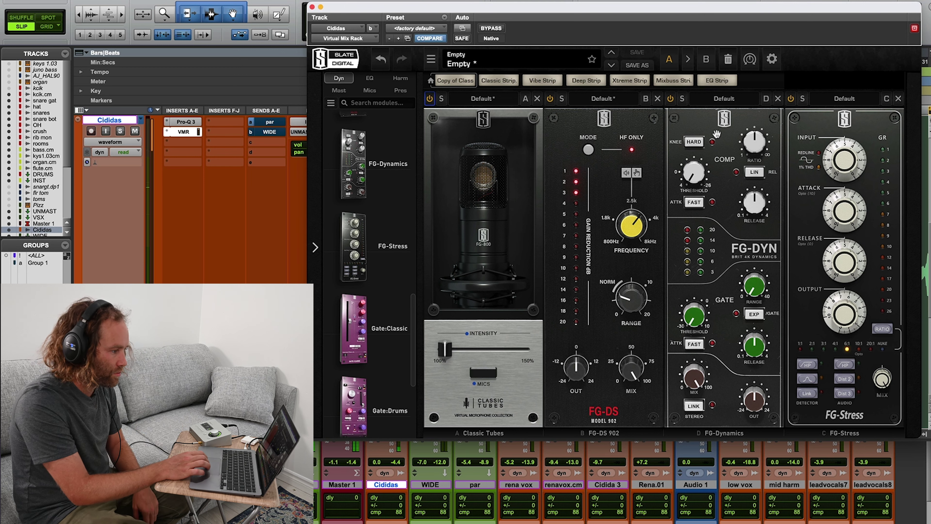
{"action": "left_click_drag", "start_coordinate": [693, 159], "coordinate": [694, 169]}
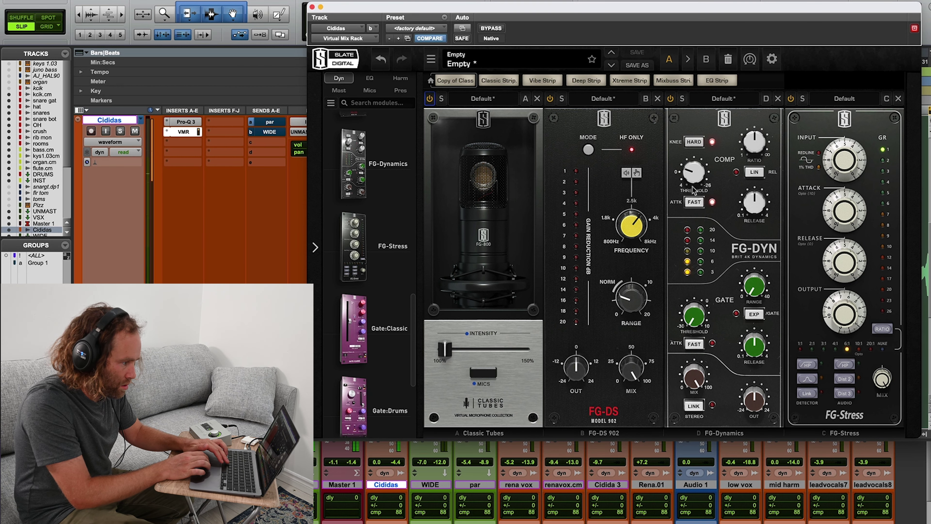
{"action": "left_click_drag", "start_coordinate": [691, 171], "coordinate": [692, 168]}
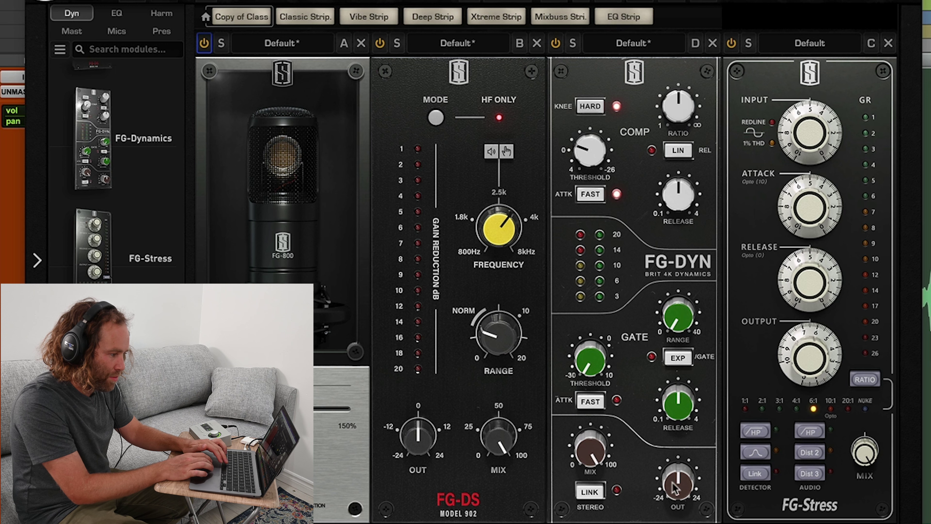
{"action": "left_click_drag", "start_coordinate": [595, 459], "coordinate": [596, 482]}
{"action": "left_click_drag", "start_coordinate": [678, 490], "coordinate": [679, 481]}
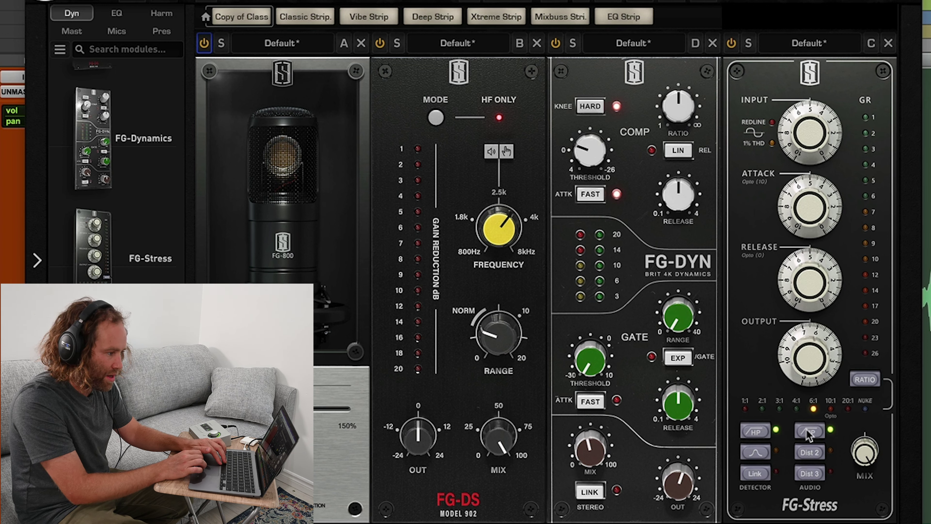
- Engage the detector and audio high-pass filters on the FG-Stress and adjust its attack
{"action": "left_click_drag", "start_coordinate": [805, 202], "coordinate": [805, 179]}
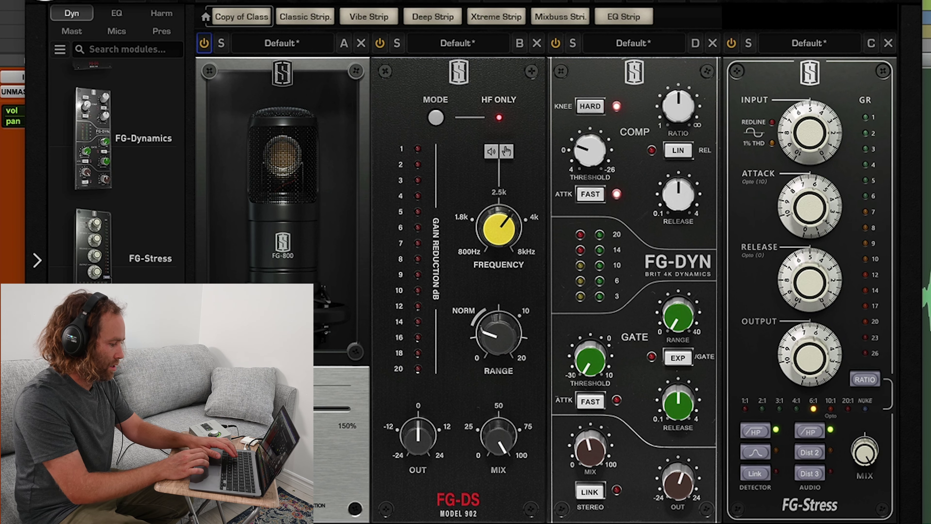
{"action": "key", "text": "ctrl+space"}
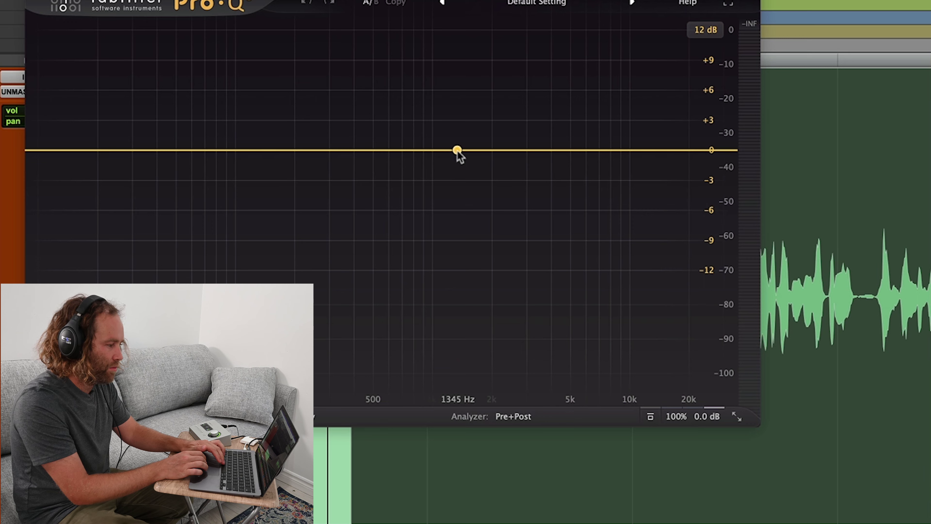
- Add a wide bell boost of about 2.15 dB at 1.79 kHz with Q 0.648 in the lead vocal's second Pro-Q 3 during playback
{"action": "key", "text": "space"}
{"action": "left_click", "coordinate": [457, 150]}
{"action": "left_click_drag", "start_coordinate": [458, 151], "coordinate": [493, 119]}
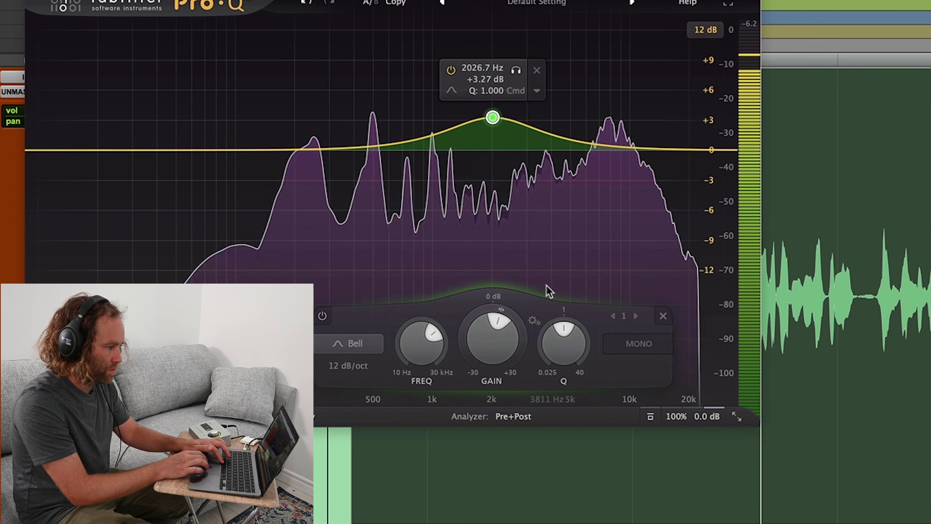
{"action": "left_click_drag", "start_coordinate": [547, 319], "coordinate": [545, 360]}
{"action": "mouse_move", "coordinate": [534, 183]}
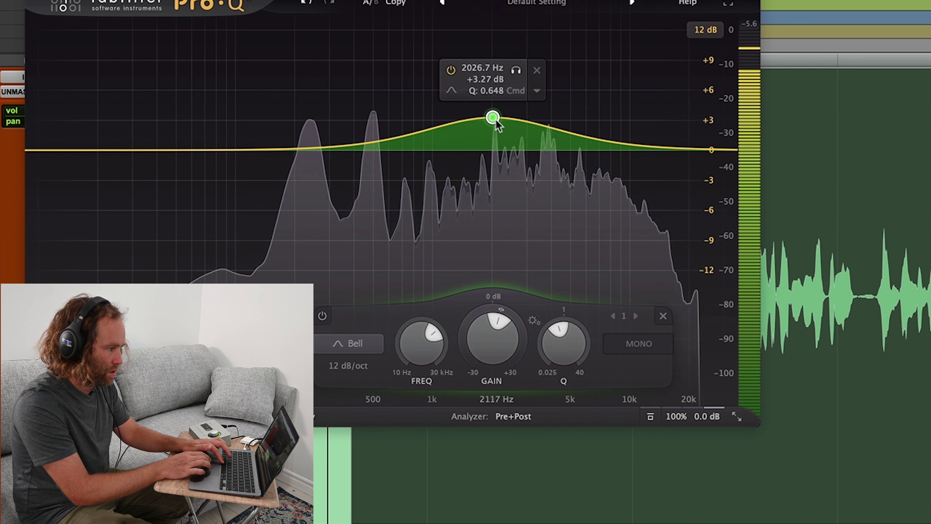
{"action": "left_click_drag", "start_coordinate": [498, 123], "coordinate": [481, 134]}
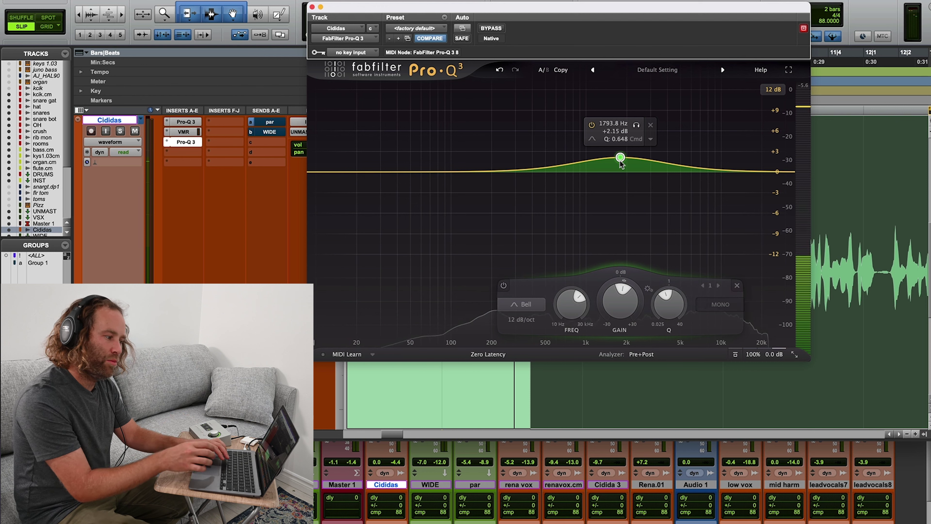
{"action": "key", "text": "space"}
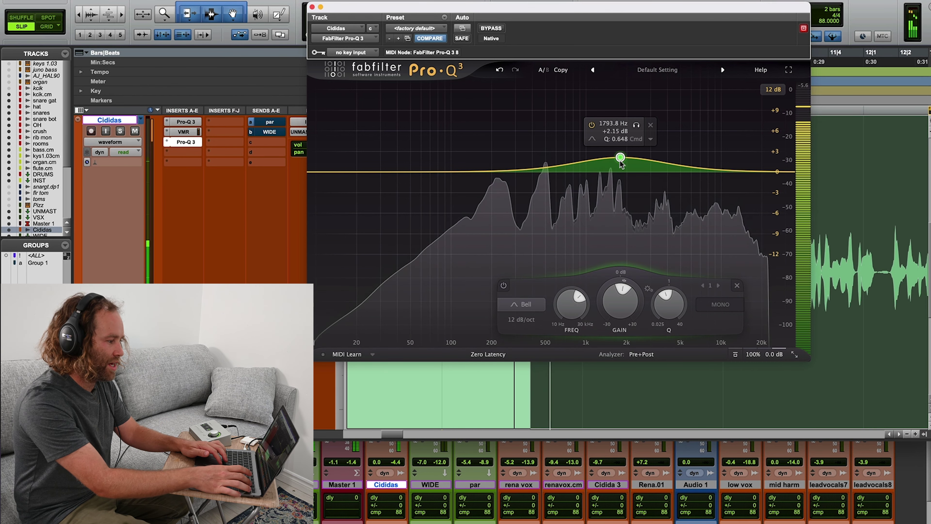
- Switch to the mixer and change the VSX monitoring room to Howie Weinberg: Midfield, then close the plug-in
{"action": "key", "text": "super+equal"}
{"action": "left_click", "coordinate": [313, 7]}
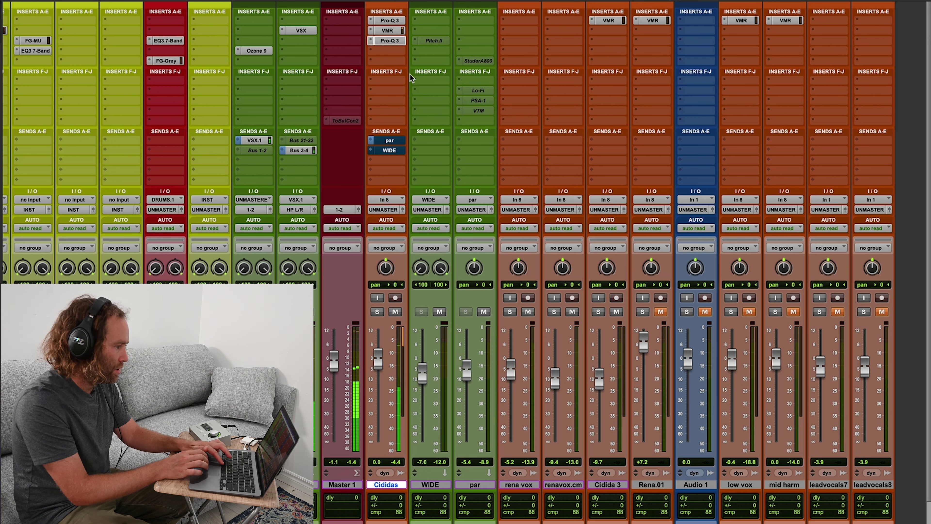
{"action": "left_click", "coordinate": [302, 30]}
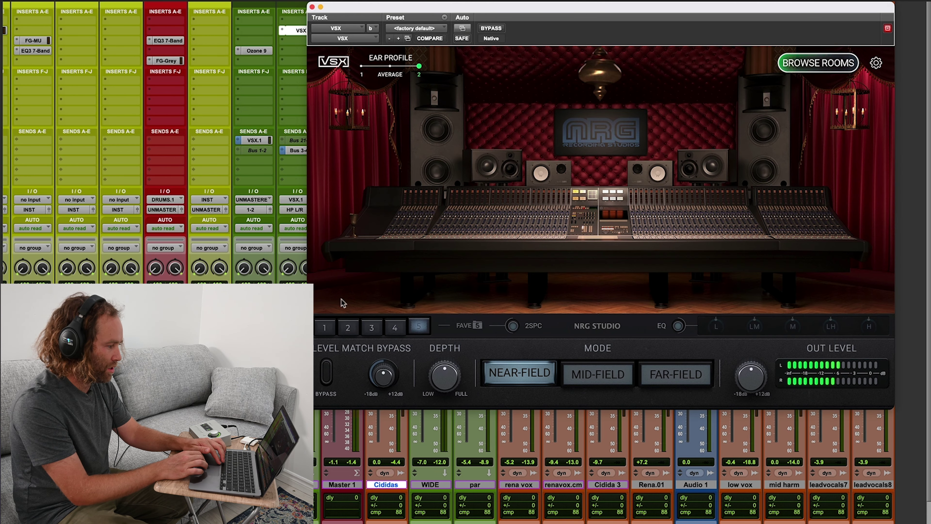
{"action": "left_click", "coordinate": [346, 328]}
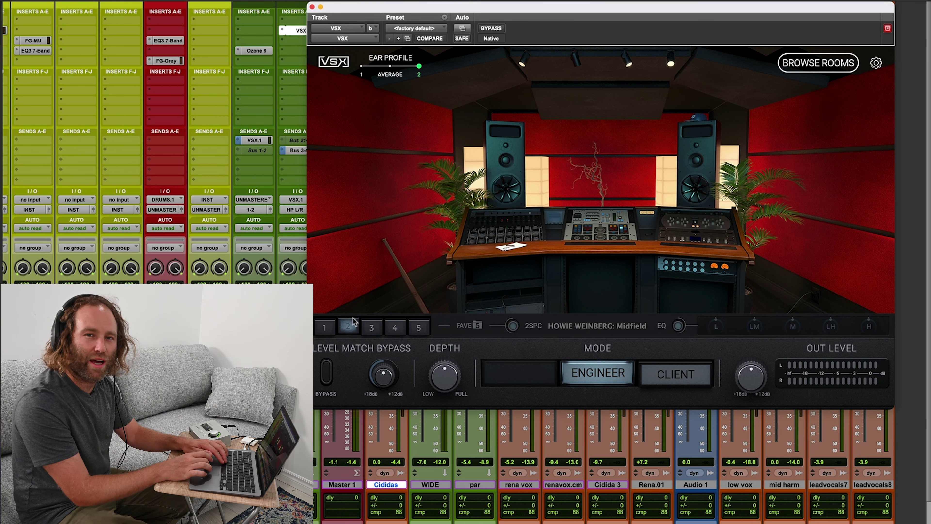
{"action": "left_click", "coordinate": [312, 7]}
- Search the plug-ins for "ex", insert Ozone 9 Exciter in the lead vocal's insert slot G and stop playback
{"action": "left_click", "coordinate": [390, 89]}
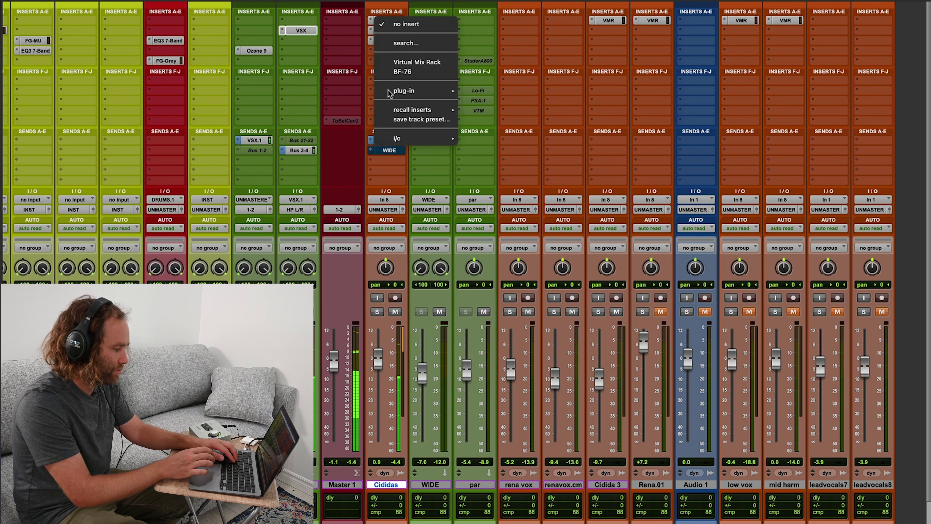
{"action": "type", "text": "ex"}
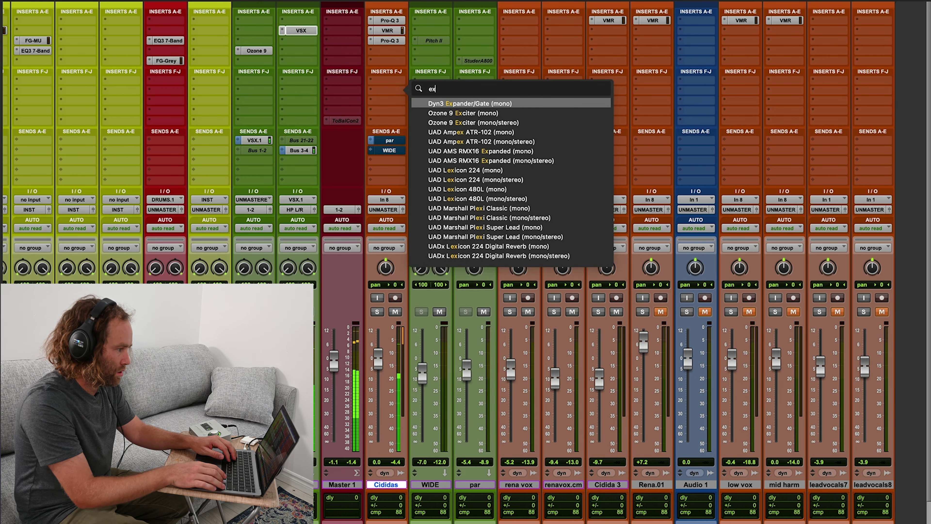
{"action": "key", "text": "Escape"}
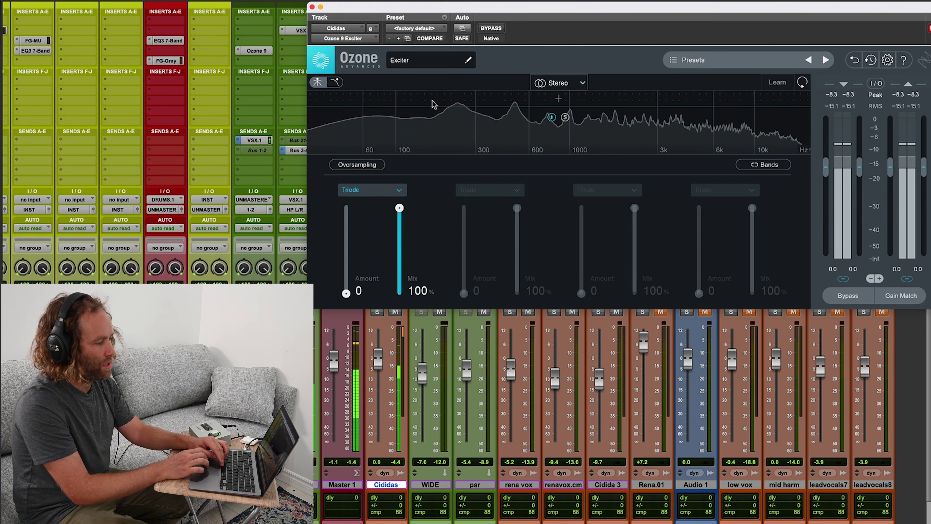
{"action": "key", "text": "space"}
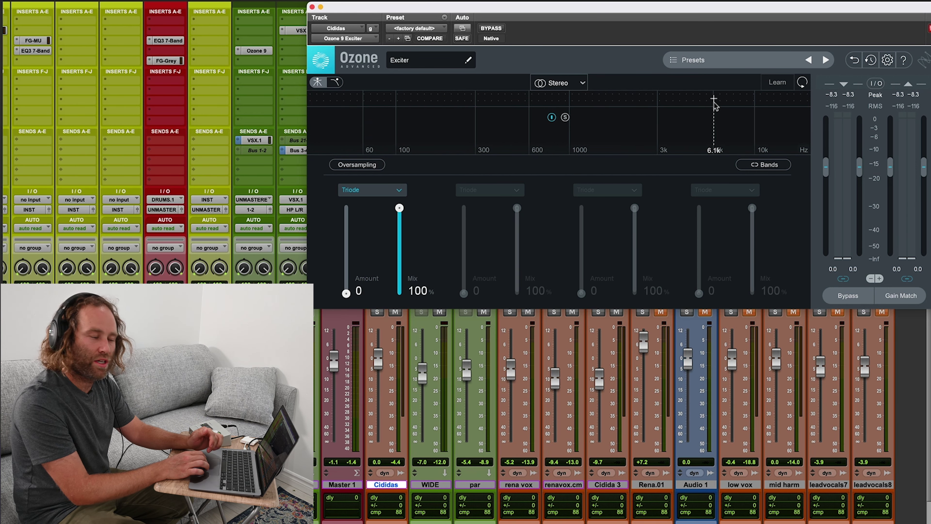
- Split the exciter's spectrum at about 6.1 kHz and just below 3 kHz, and set the two upper bands to Tape
{"action": "left_click", "coordinate": [713, 99]}
{"action": "left_click", "coordinate": [639, 99]}
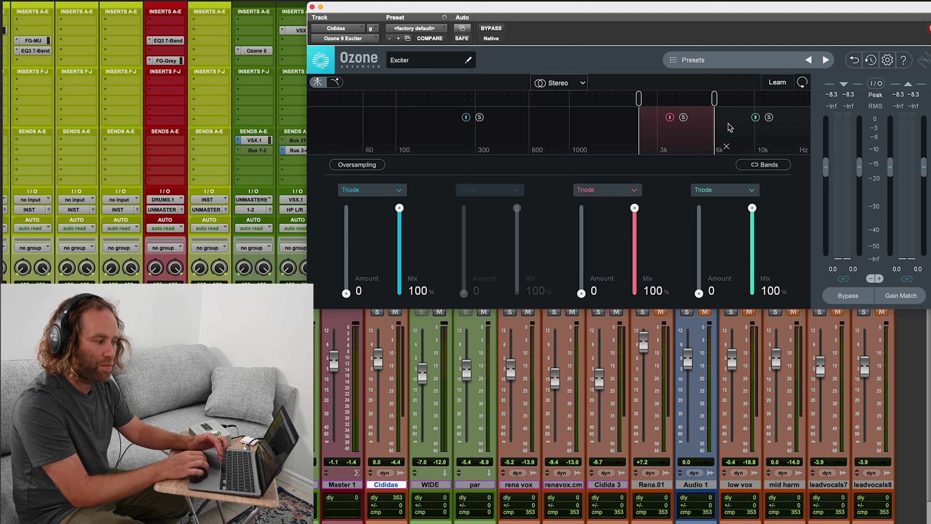
{"action": "left_click", "coordinate": [722, 188]}
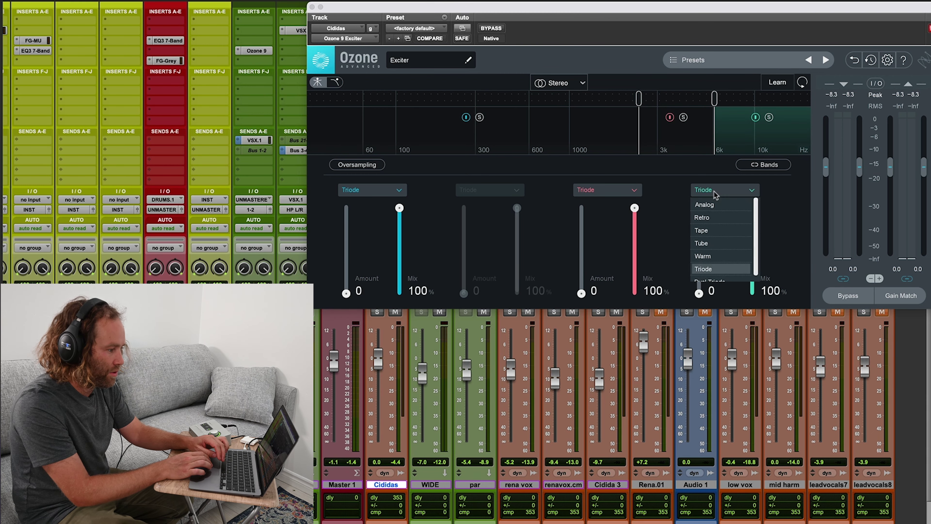
{"action": "left_click", "coordinate": [720, 234]}
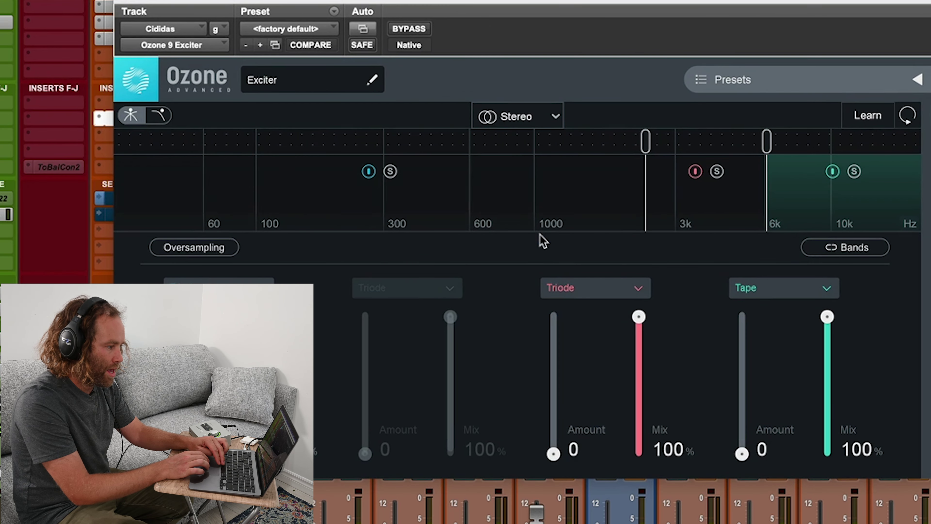
{"action": "left_click", "coordinate": [462, 274]}
{"action": "left_click", "coordinate": [581, 357]}
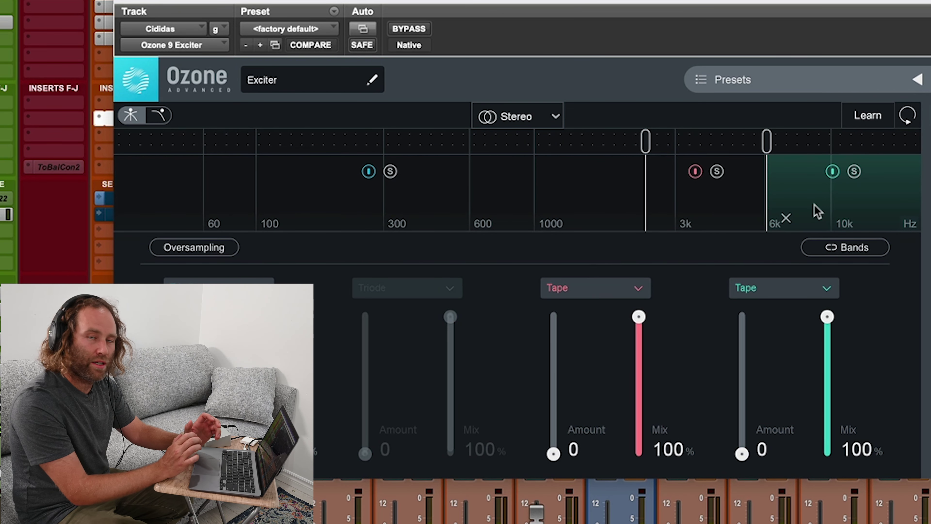
- Set the high band to amount 8.7 with 54.2% mix and the upper-mid band to amount 8.5 with 43.8% mix, then close the exciter
{"action": "key", "text": "space"}
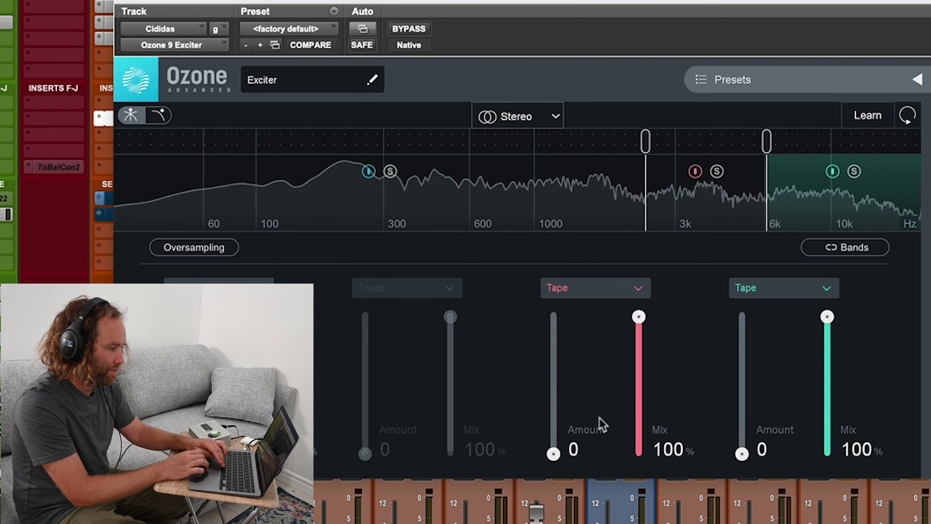
{"action": "left_click_drag", "start_coordinate": [553, 452], "coordinate": [578, 448]}
{"action": "left_click_drag", "start_coordinate": [742, 454], "coordinate": [742, 377]}
{"action": "left_click_drag", "start_coordinate": [828, 316], "coordinate": [827, 381]}
{"action": "left_click_drag", "start_coordinate": [551, 443], "coordinate": [553, 377]}
{"action": "left_click_drag", "start_coordinate": [639, 316], "coordinate": [639, 394]}
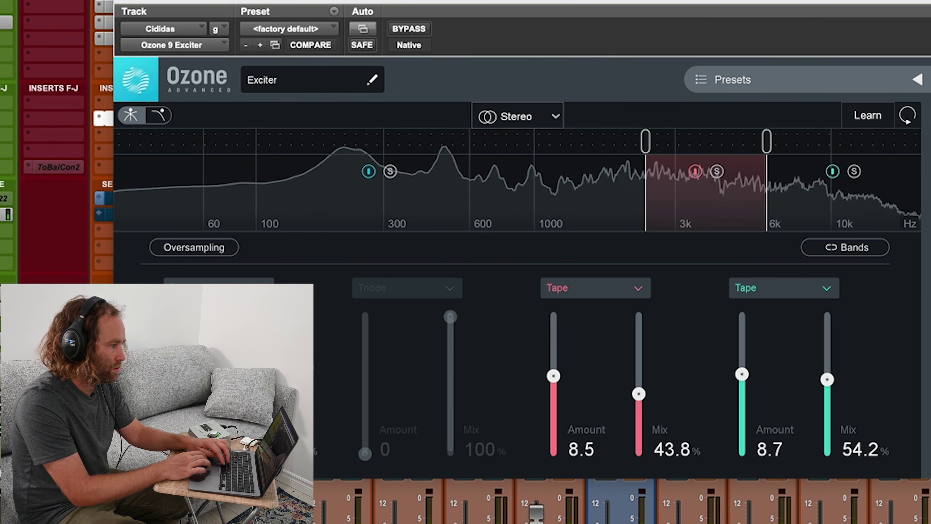
{"action": "left_click", "coordinate": [124, 1]}
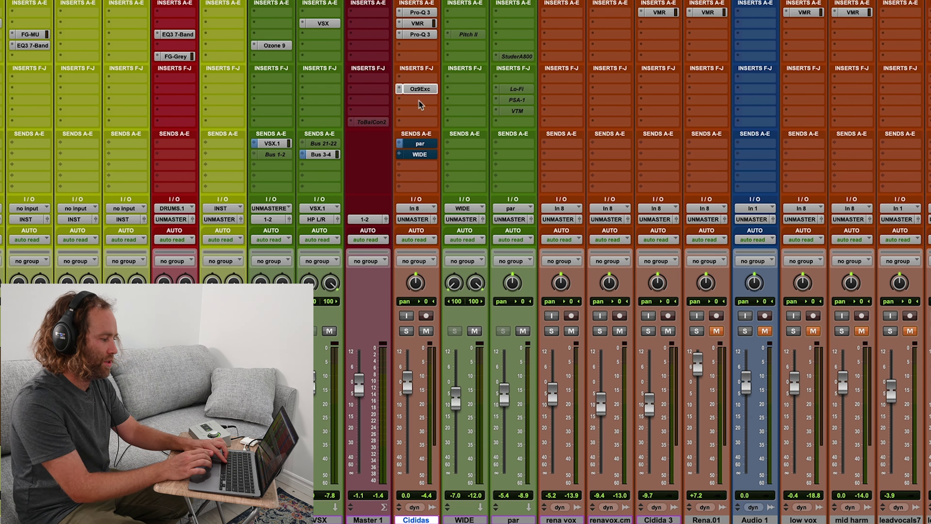
- Turn on the lead vocal's par send, activate the Studer A800 on the par track and open it beside the channel strips
{"action": "left_click", "coordinate": [424, 144]}
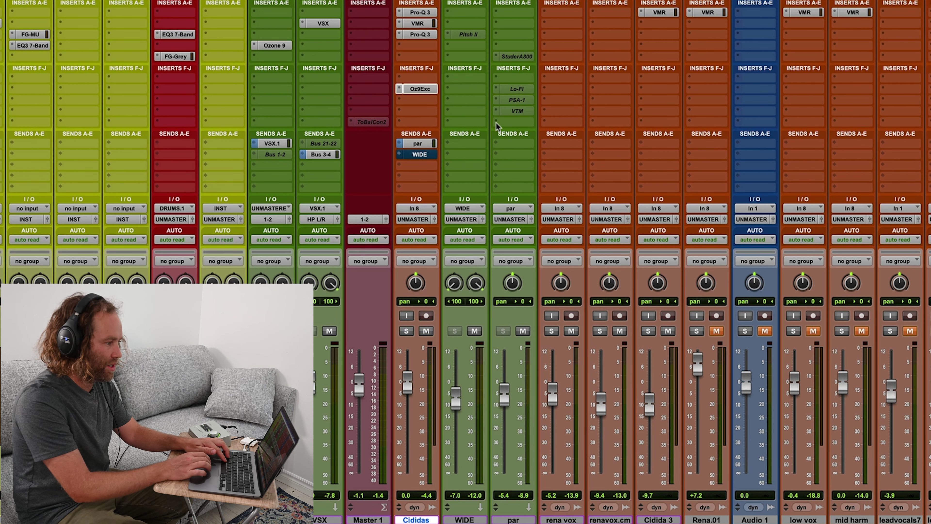
{"action": "left_click", "coordinate": [519, 57], "text": "ctrl+super"}
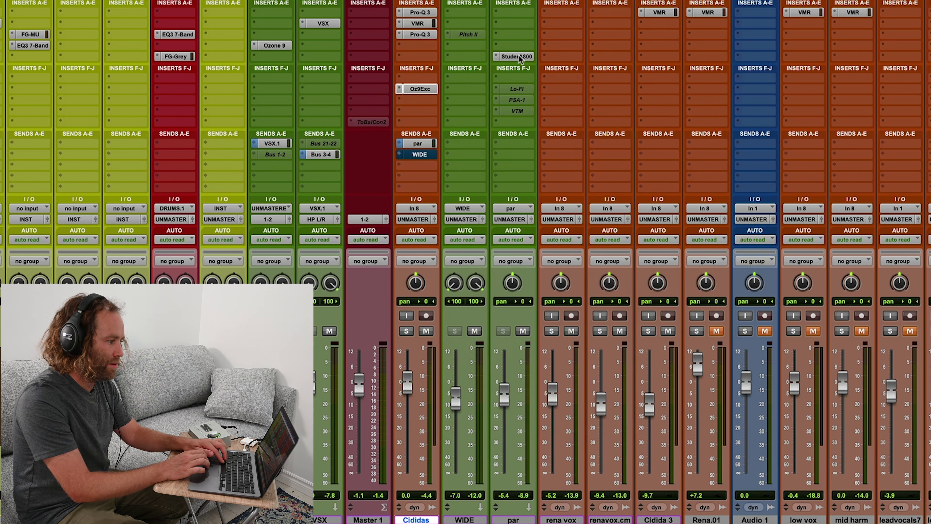
{"action": "left_click", "coordinate": [518, 58]}
{"action": "left_click", "coordinate": [431, 59]}
{"action": "left_click_drag", "start_coordinate": [473, 14], "coordinate": [631, 12]}
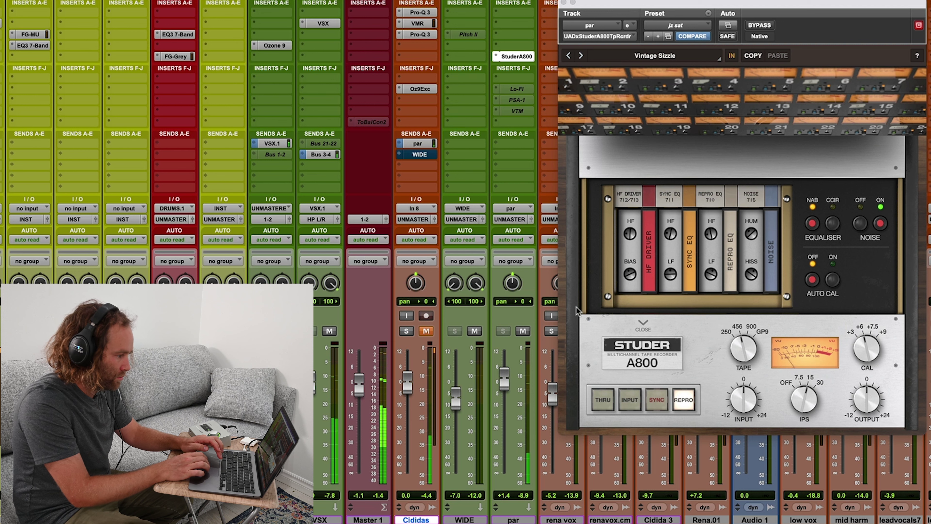
- Audition Studer A800 presets such as Vocal Presence and Acoustic Enhance, load Thick Saturation and close the preset browser
{"action": "left_click", "coordinate": [629, 266]}
{"action": "left_click", "coordinate": [581, 56]}
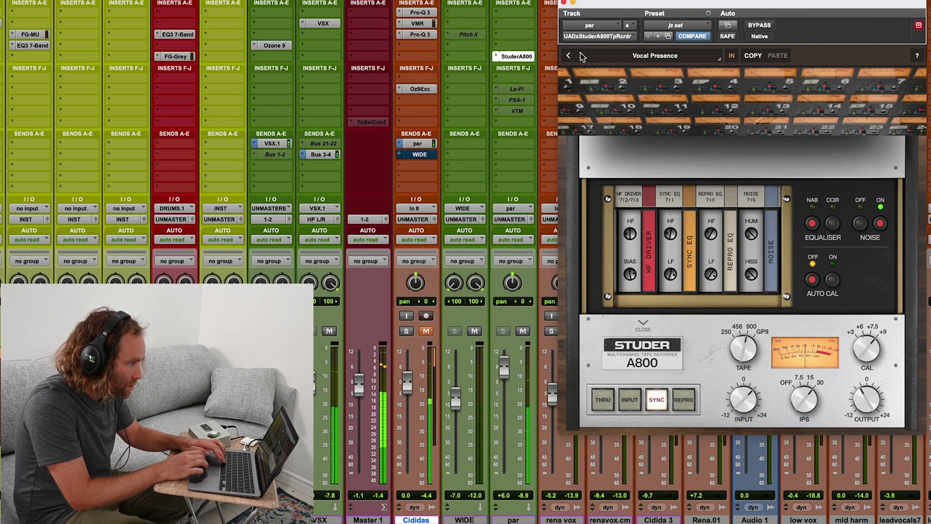
{"action": "left_click", "coordinate": [604, 56]}
{"action": "left_click", "coordinate": [581, 56]}
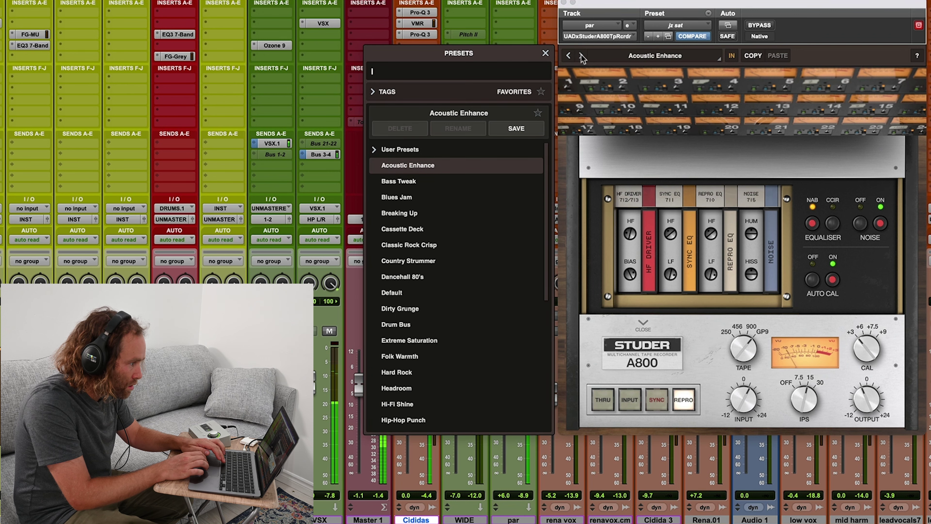
{"action": "left_click", "coordinate": [568, 56]}
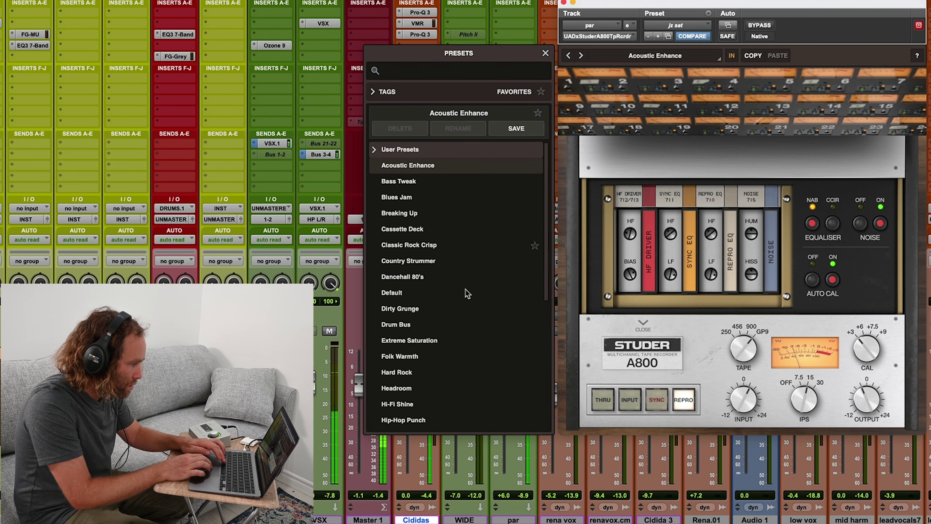
{"action": "scroll", "coordinate": [468, 294], "scroll_direction": "down", "scroll_amount": 5}
{"action": "left_click", "coordinate": [425, 391]}
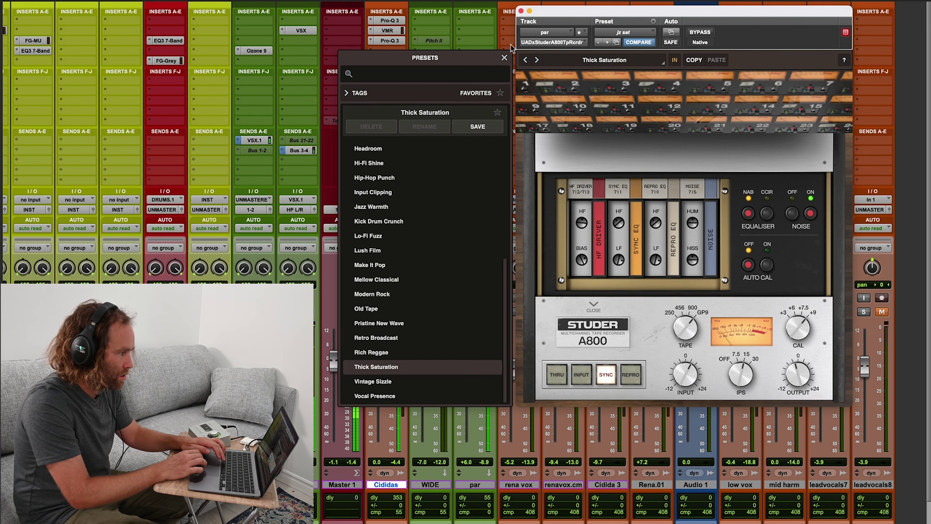
{"action": "left_click", "coordinate": [505, 57]}
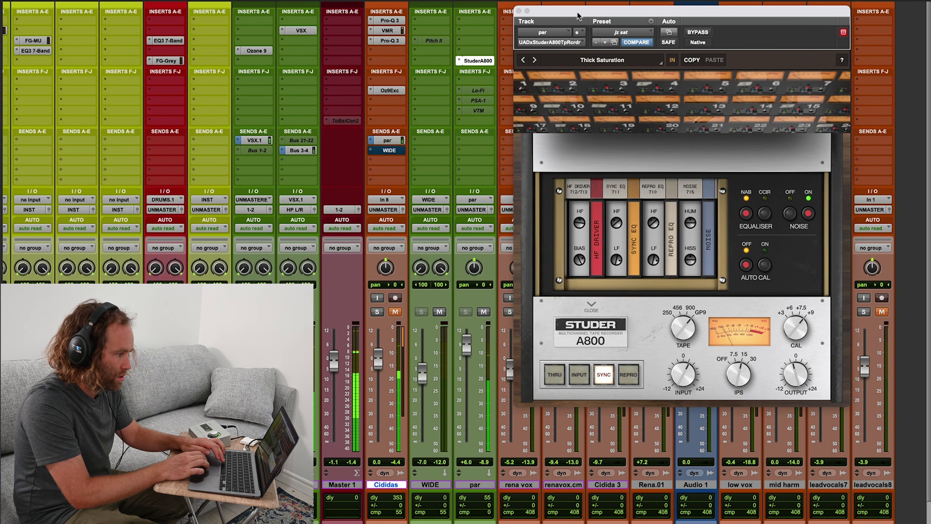
- Fine-tune the HF driver bias on the par track's Studer A800
{"action": "left_click_drag", "start_coordinate": [583, 17], "coordinate": [576, 17]}
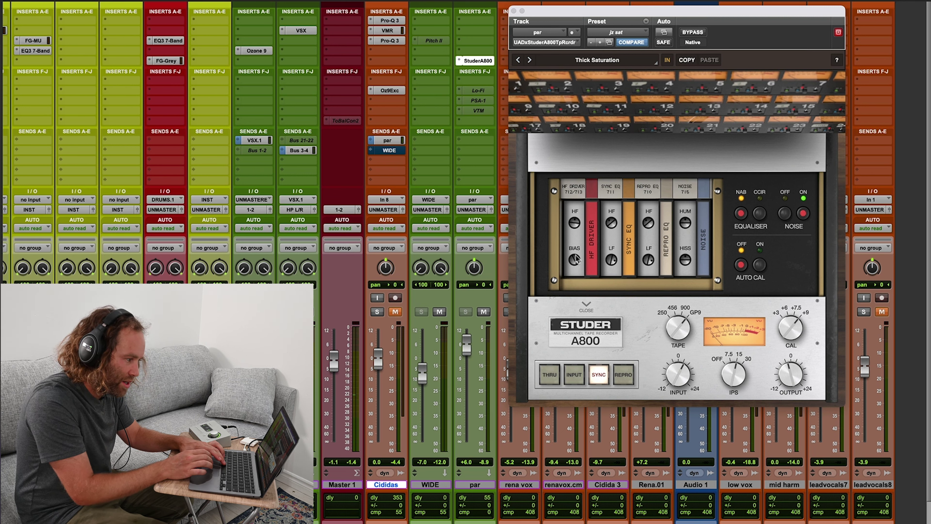
{"action": "left_click_drag", "start_coordinate": [576, 259], "coordinate": [576, 262]}
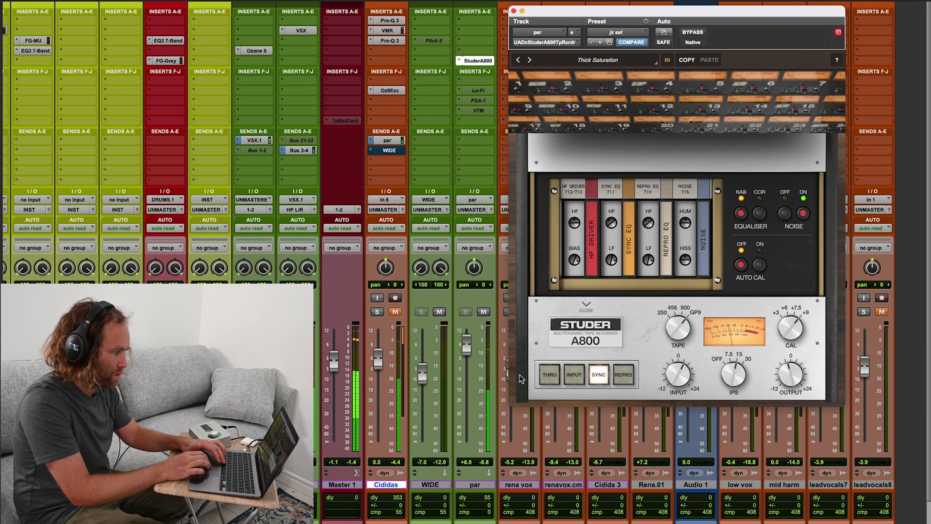
- Lower the par track's fader to -11.3 dB to tuck the parallel saturation beneath the lead vocal
{"action": "left_click_drag", "start_coordinate": [467, 345], "coordinate": [468, 365]}
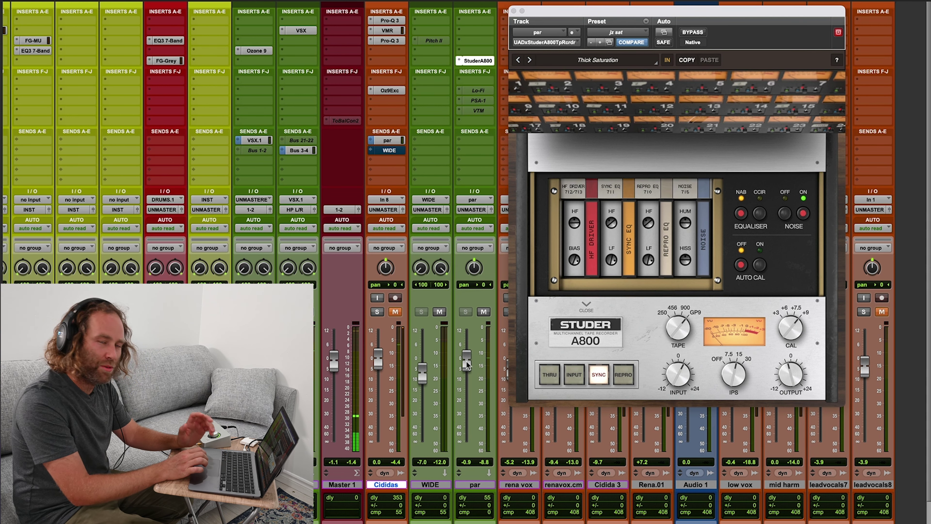
{"action": "left_click_drag", "start_coordinate": [471, 362], "coordinate": [469, 384]}
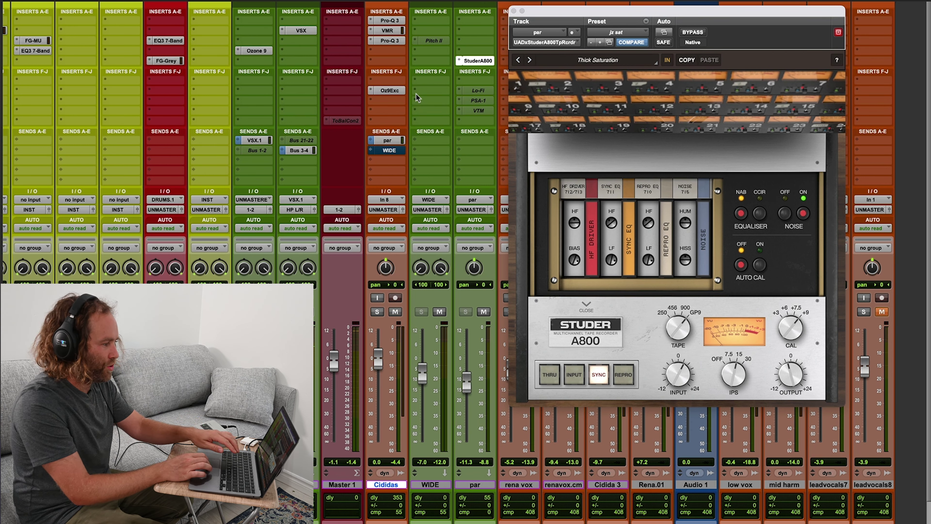
- Add a Dyn3 De-Esser after the exciter on the lead vocal, set to HF Only, 6.5 kHz and -0.3 dB range
{"action": "left_click", "coordinate": [393, 115]}
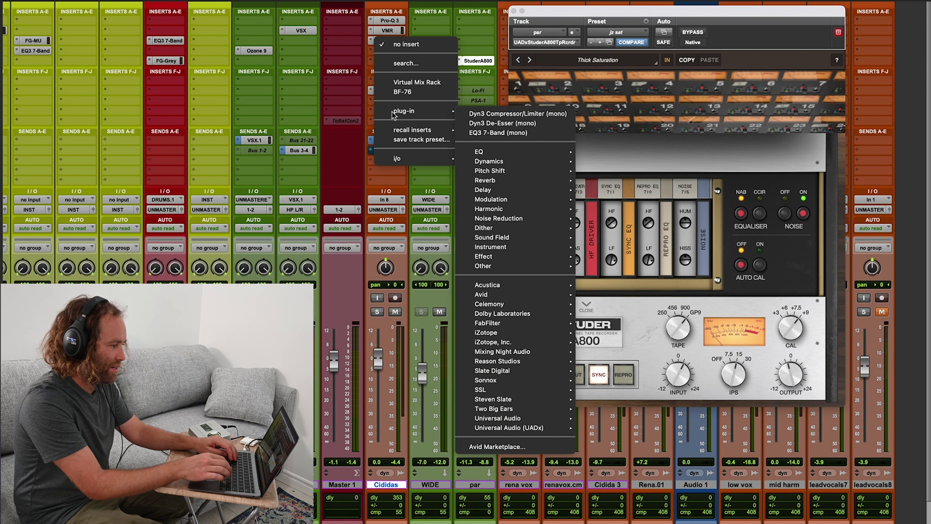
{"action": "left_click", "coordinate": [502, 123]}
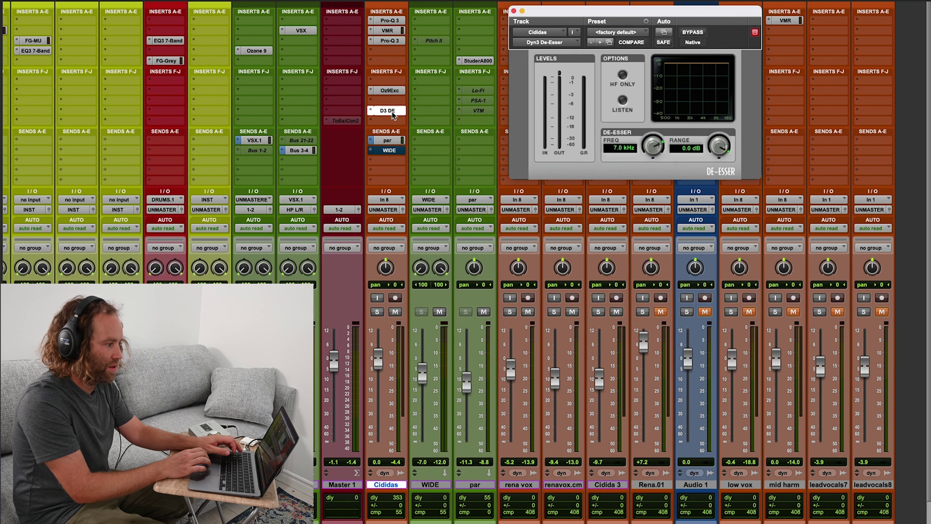
{"action": "left_click", "coordinate": [712, 132]}
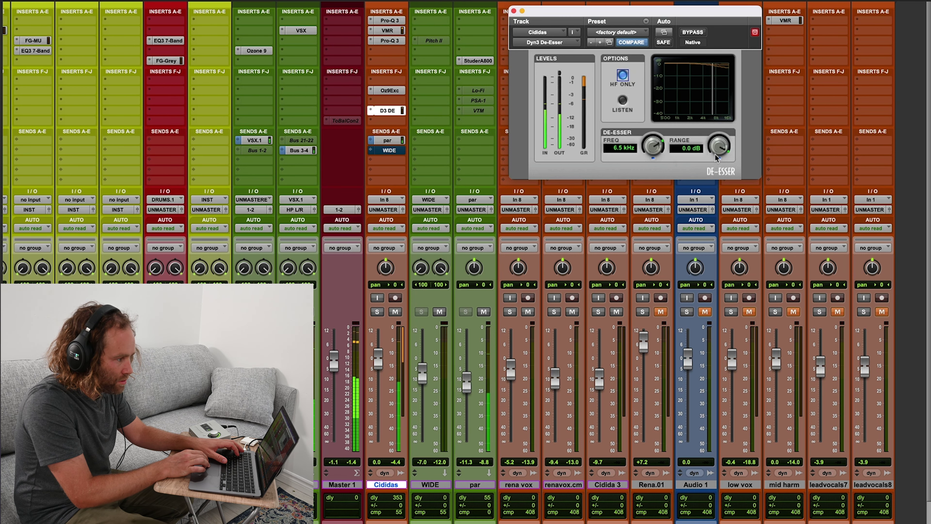
{"action": "left_click_drag", "start_coordinate": [720, 144], "coordinate": [721, 147]}
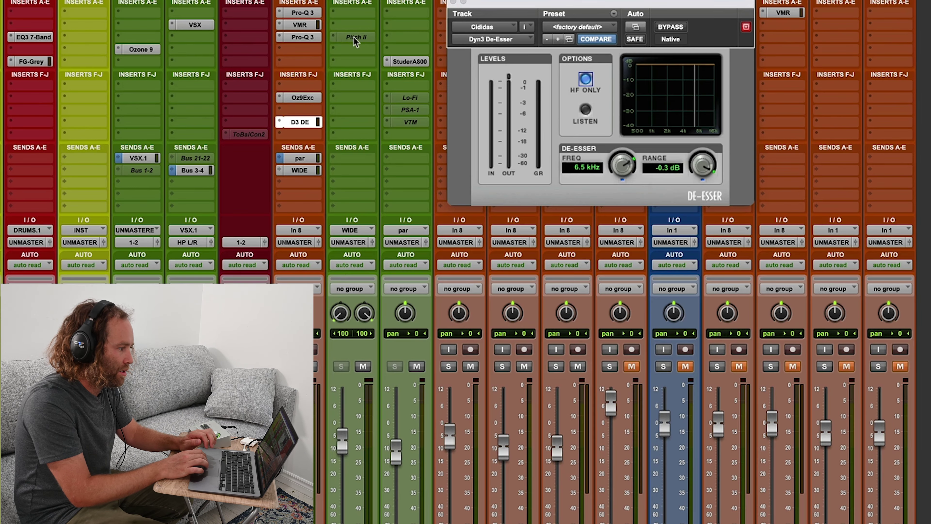
- Activate Pitch II on the WIDE track and set its right channel's fine pitch shift to 9 cents
{"action": "left_click", "coordinate": [433, 42]}
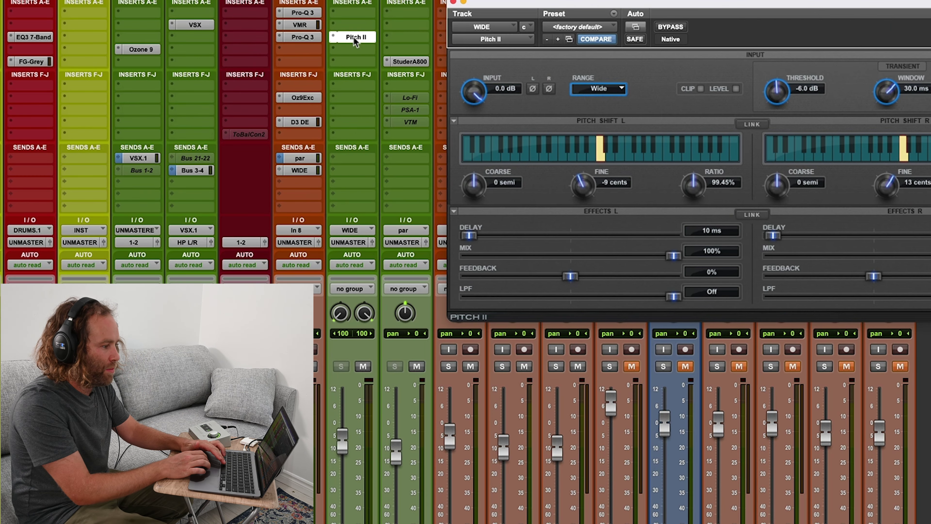
{"action": "left_click_drag", "start_coordinate": [538, 27], "coordinate": [409, 27]}
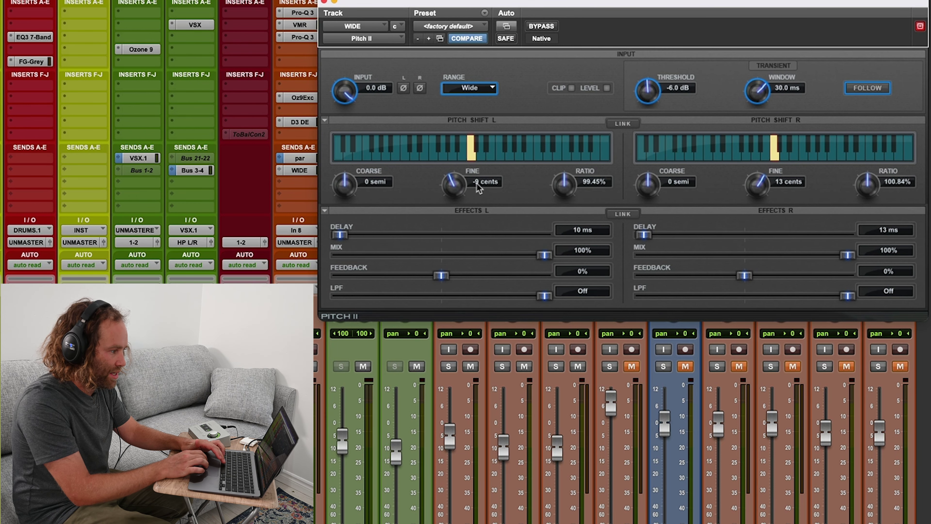
{"action": "left_click", "coordinate": [776, 181]}
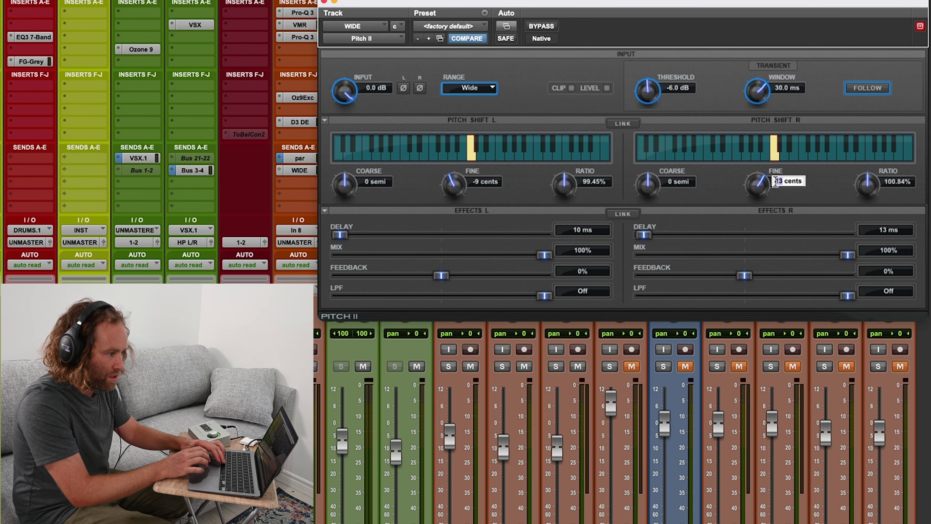
{"action": "type", "text": "8"}
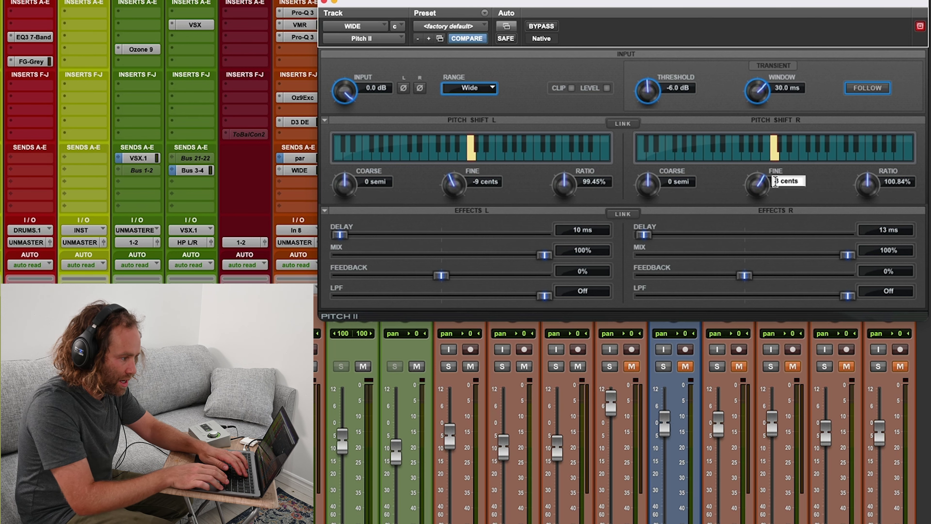
{"action": "key", "text": "Return"}
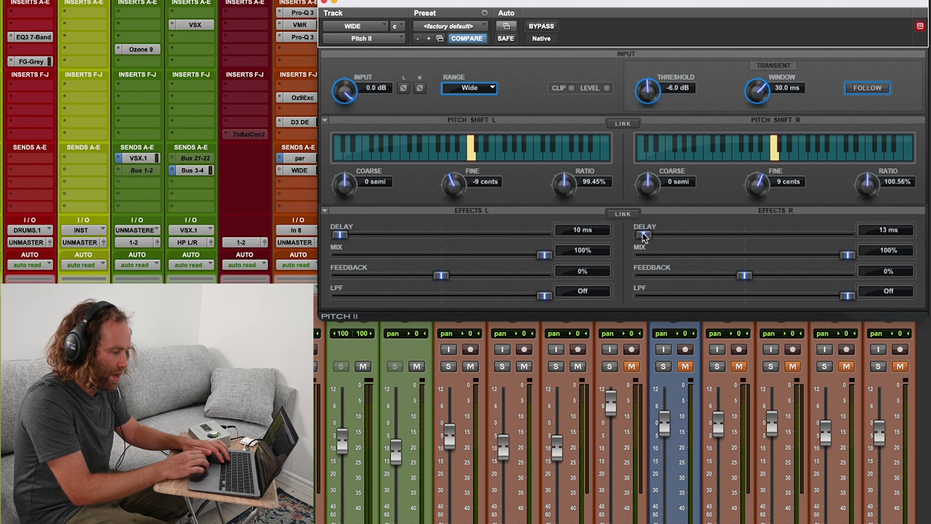
- Set Pitch II's right delay to 15 ms, keep the left delay at 10 ms, and close the plug-in
{"action": "left_click", "coordinate": [880, 229]}
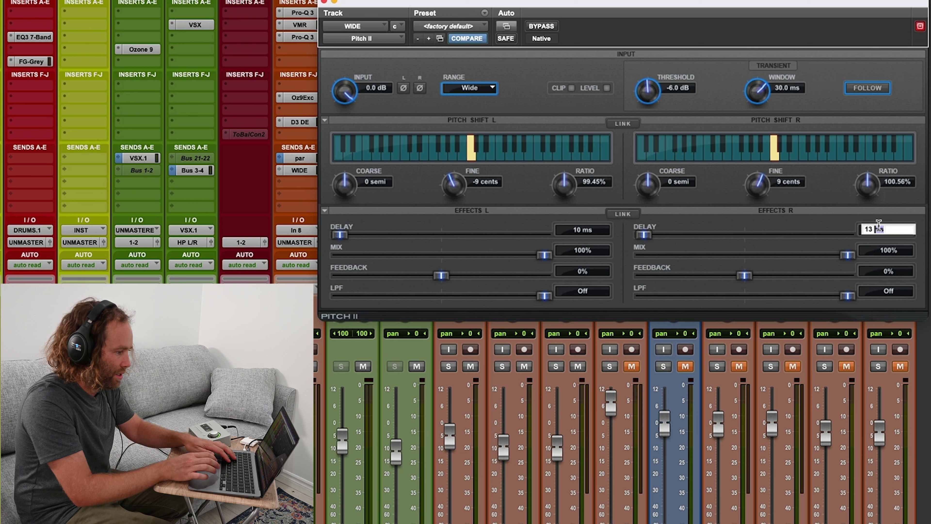
{"action": "key", "text": "Left"}
{"action": "key", "text": "Left"}
{"action": "key", "text": "Left"}
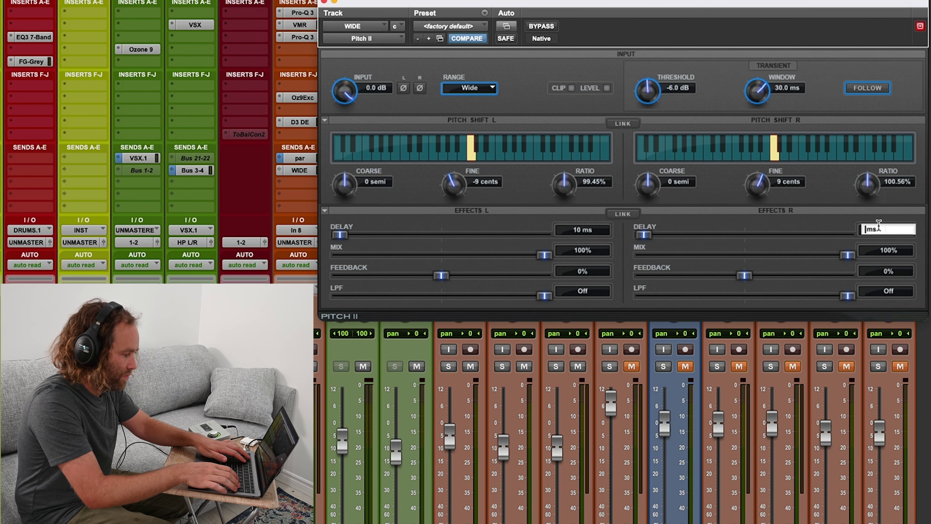
{"action": "type", "text": "15"}
{"action": "key", "text": "Return"}
{"action": "left_click", "coordinate": [576, 229]}
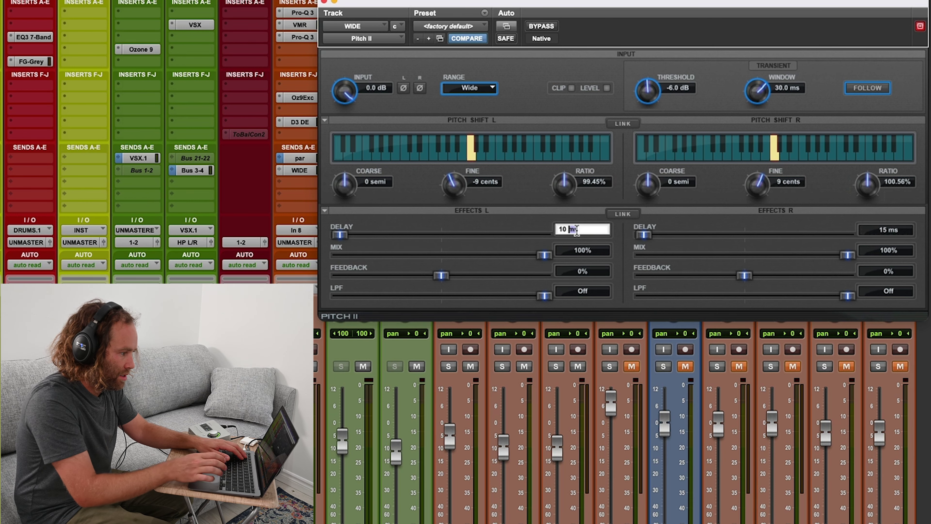
{"action": "key", "text": "Return"}
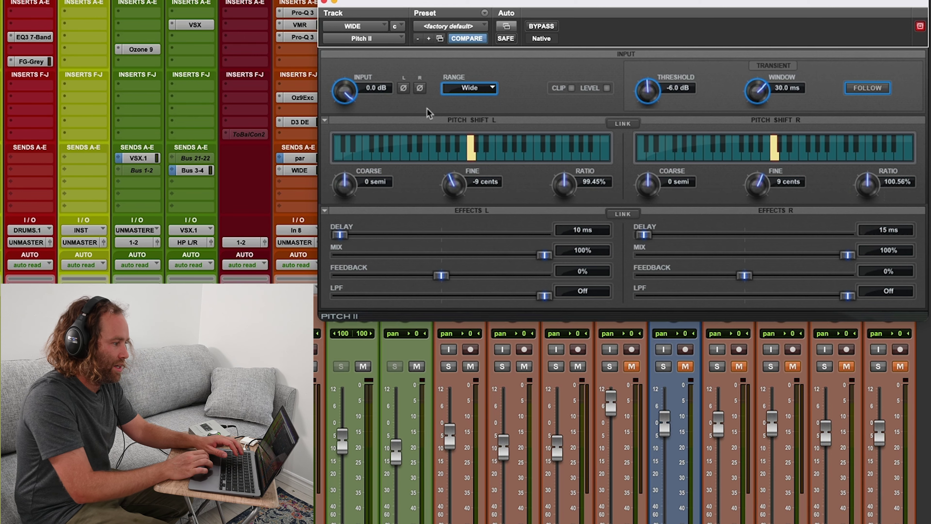
{"action": "left_click", "coordinate": [324, 2]}
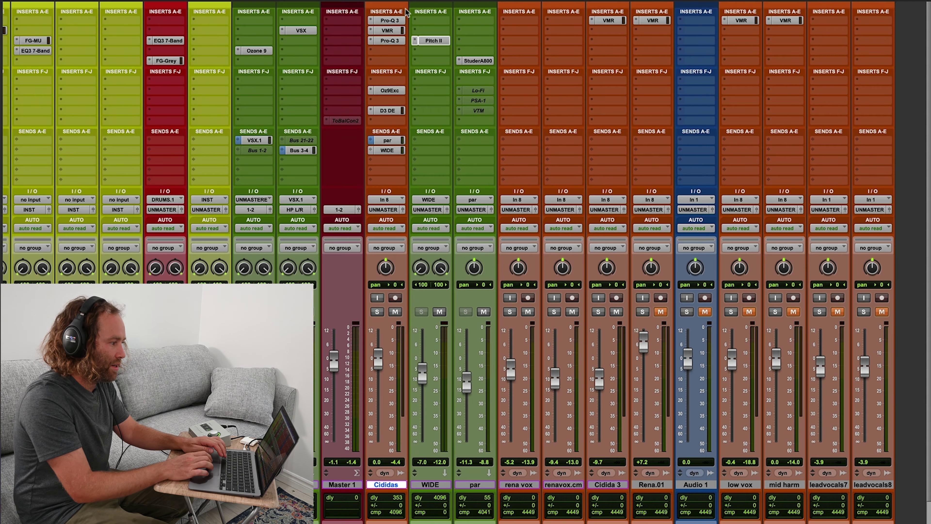
- Switch the VSX headphone monitoring to Steven's Mix Room and close the plug-in
{"action": "left_click", "coordinate": [301, 31]}
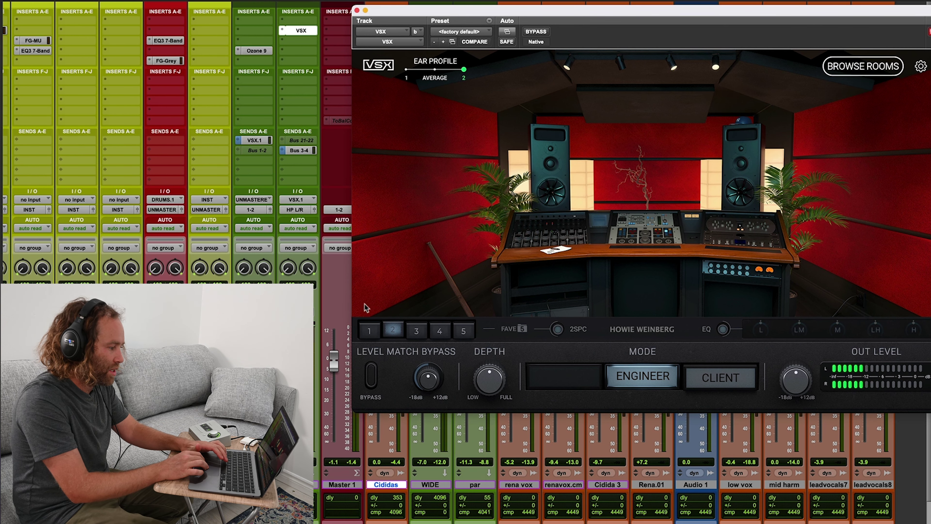
{"action": "left_click", "coordinate": [369, 330]}
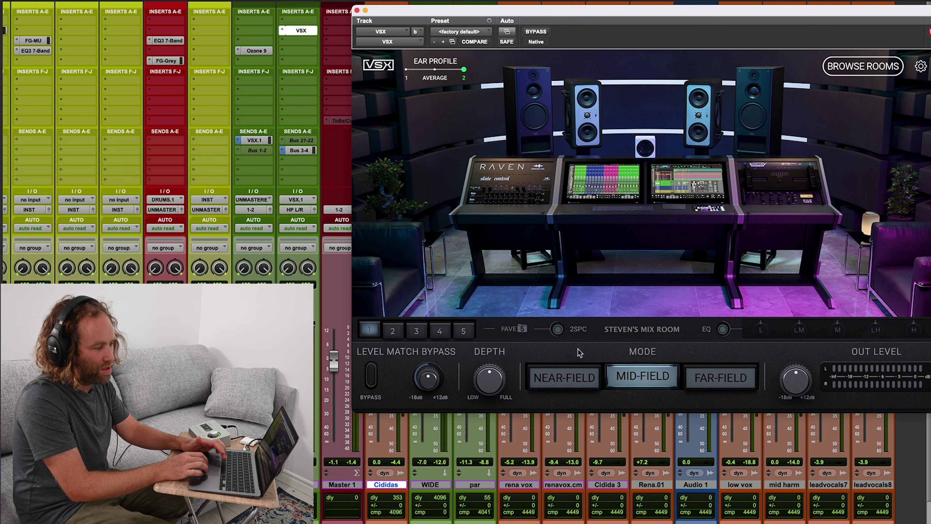
{"action": "left_click", "coordinate": [356, 10]}
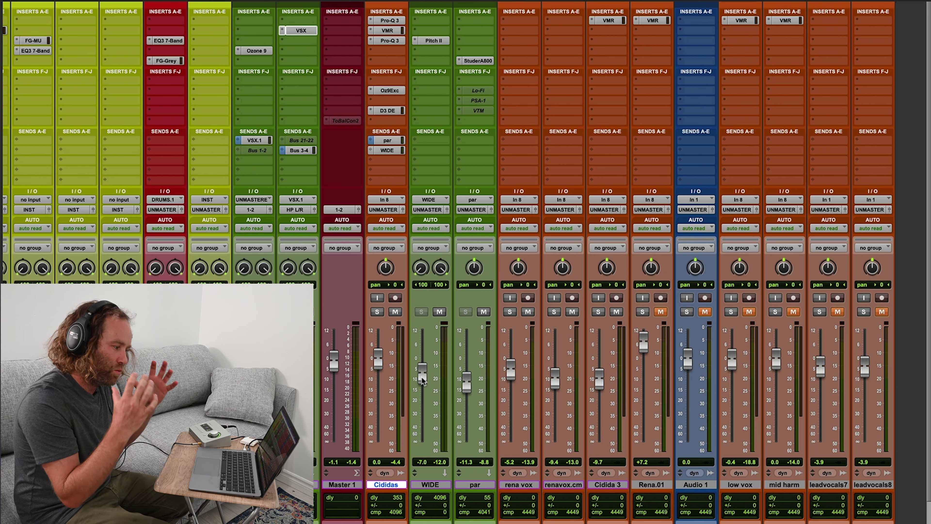
- Lower the WIDE track's fader to -12.3 dB and audition the widened vocal in playback
{"action": "mouse_move", "coordinate": [422, 380]}
{"action": "left_mouse_down"}
{"action": "mouse_move", "coordinate": [424, 445]}
{"action": "mouse_move", "coordinate": [423, 349]}
{"action": "mouse_move", "coordinate": [421, 388]}
{"action": "left_mouse_up"}
{"action": "key", "text": "space"}
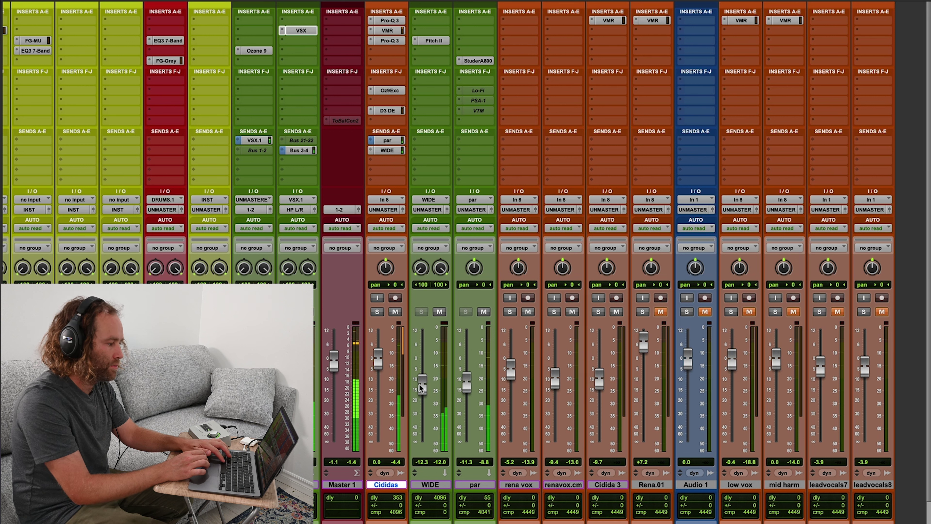
{"action": "key", "text": "space"}
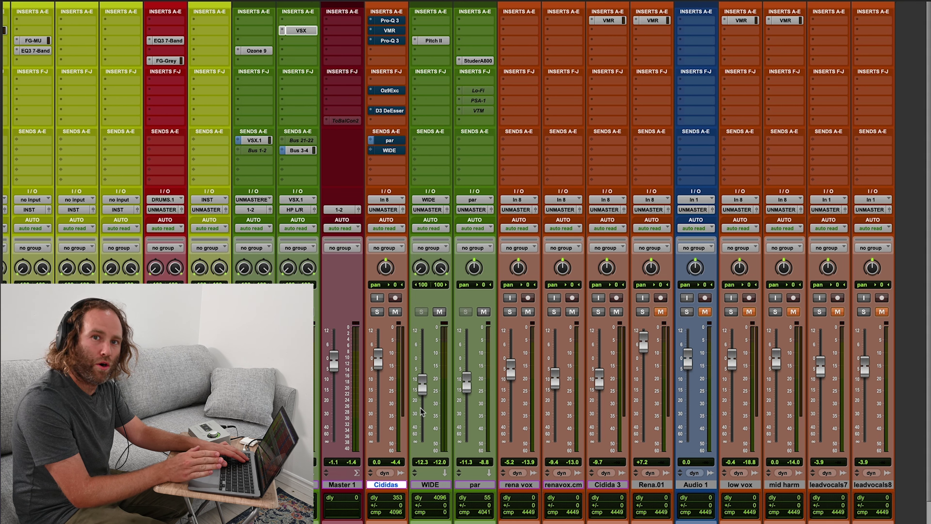
- Compare playback with the lead vocal's inserts and sends bypassed against playback with the full chain active
{"action": "key", "text": "space"}
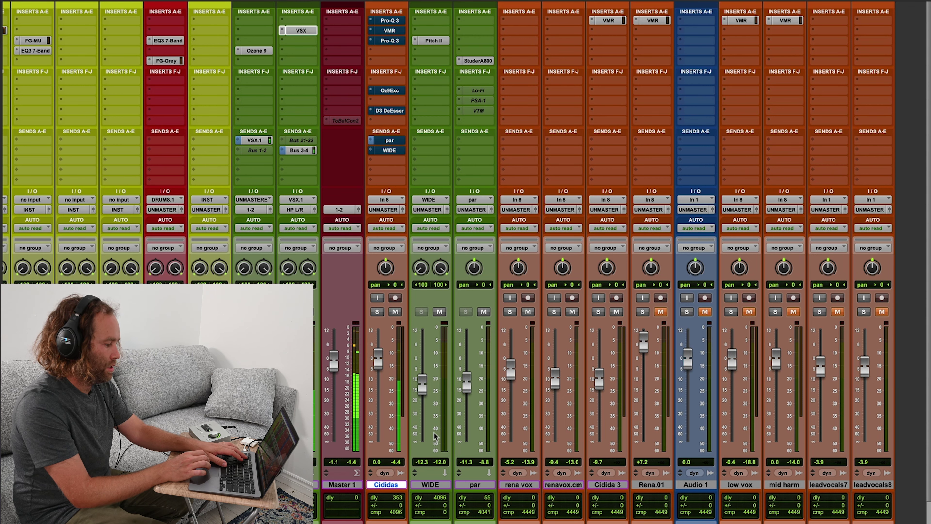
{"action": "key", "text": "space"}
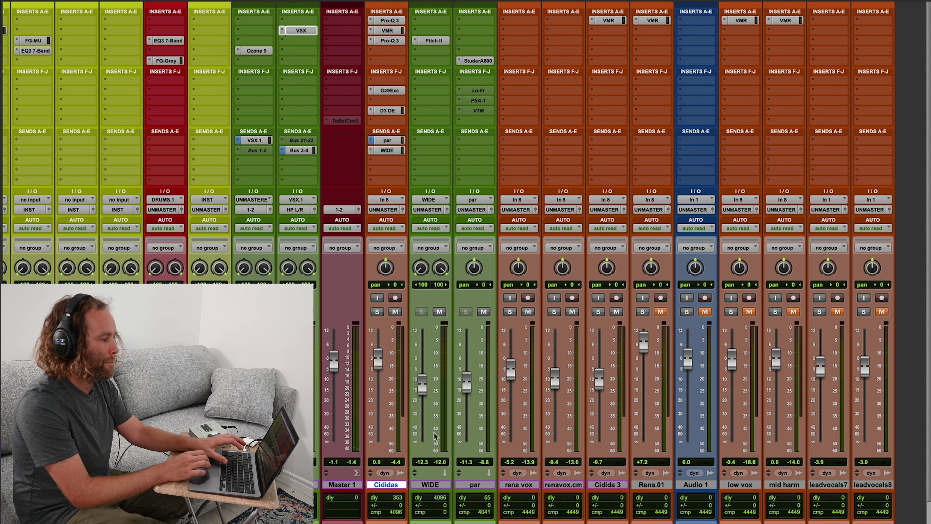
{"action": "key", "text": "space"}
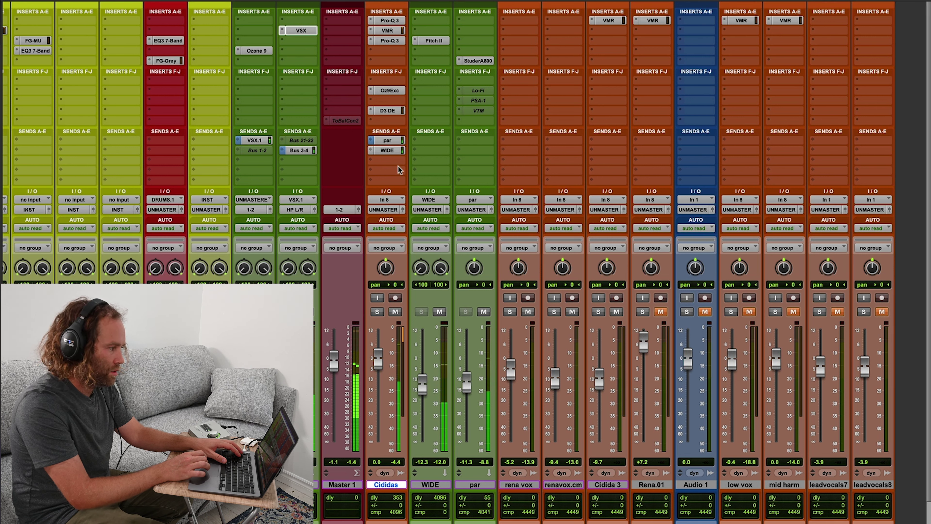
- Browse the VSX rooms, audition the mix through the SA-PODS headphone model and close the plug-in
{"action": "left_click", "coordinate": [293, 20]}
{"action": "left_click", "coordinate": [259, 11]}
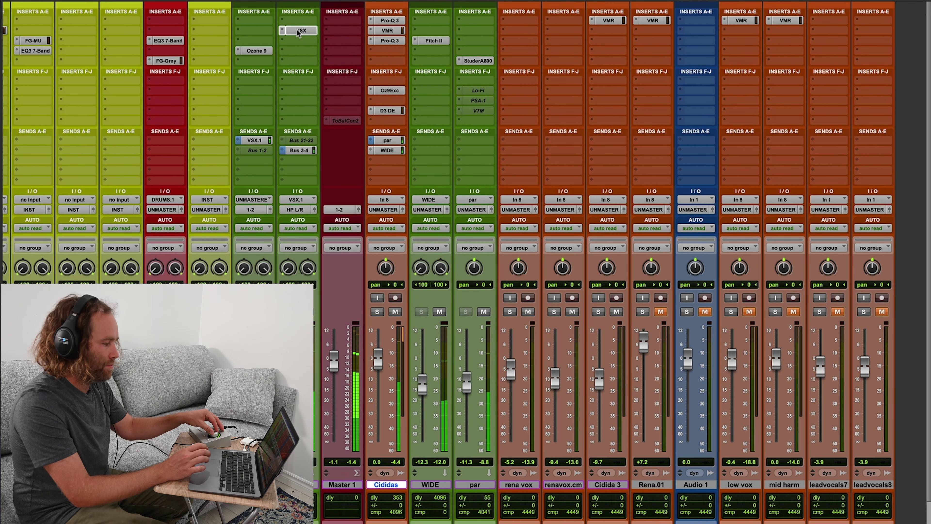
{"action": "left_click", "coordinate": [298, 31]}
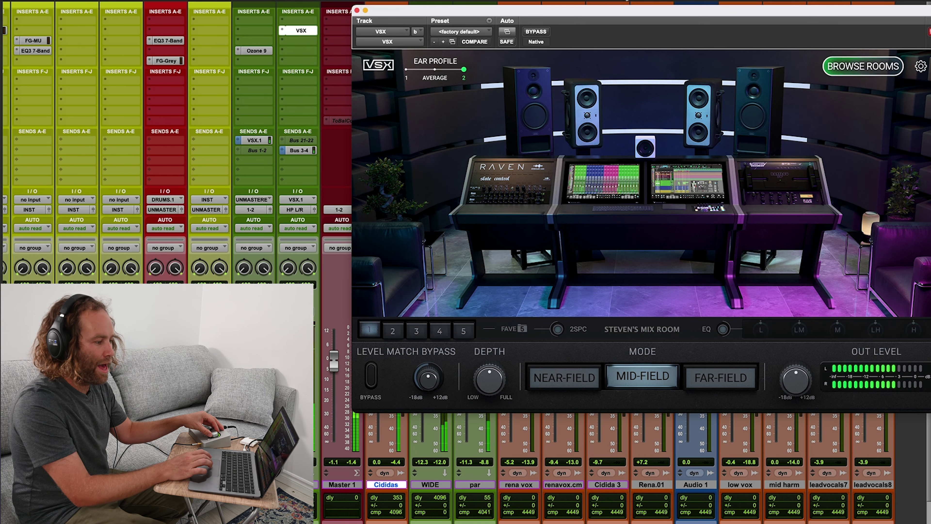
{"action": "left_click", "coordinate": [854, 67]}
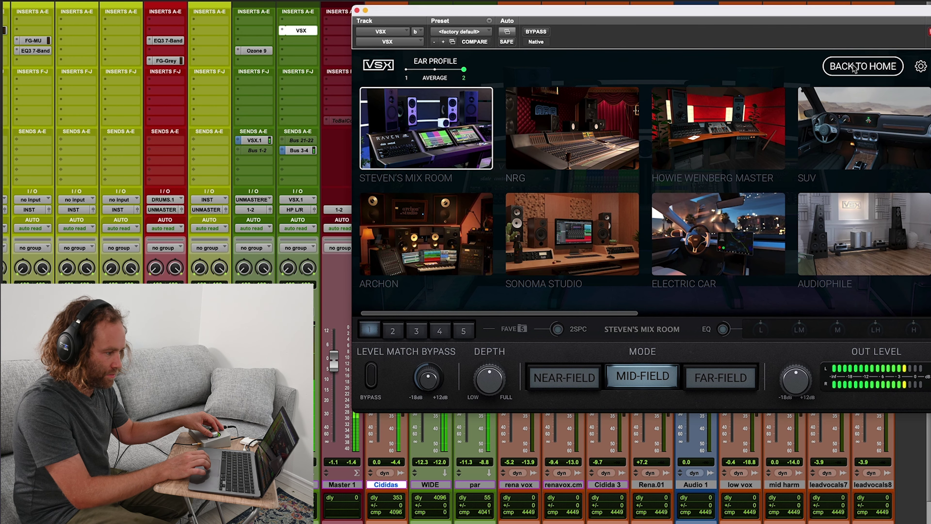
{"action": "left_click", "coordinate": [858, 61]}
{"action": "left_click", "coordinate": [447, 331]}
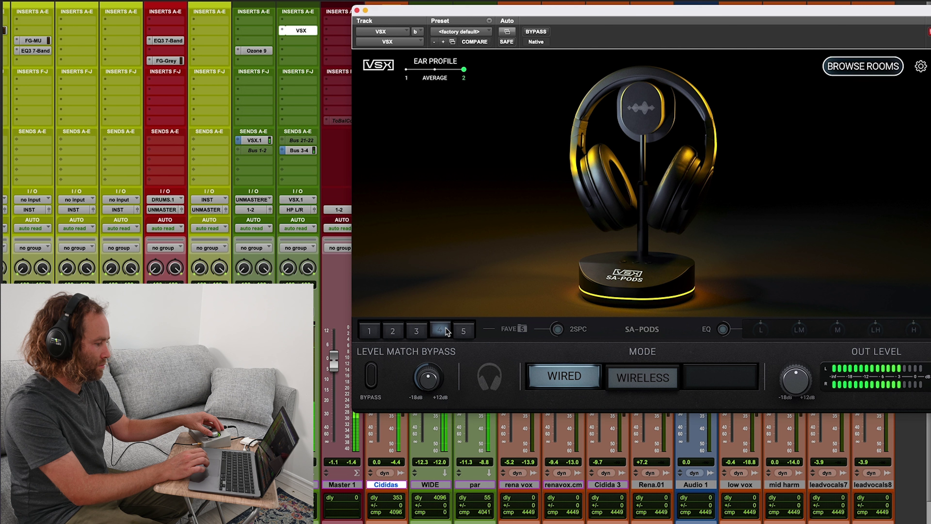
{"action": "left_click", "coordinate": [357, 10]}
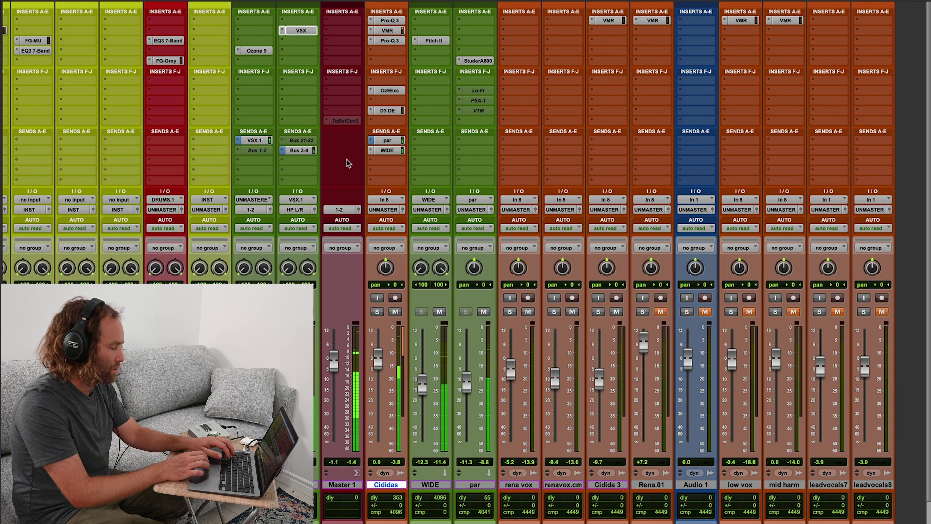
- Audition the mix in VSX through Steven's Mix Room, Howie Weinberg and Archon Studio, then close the plug-in
{"action": "left_click", "coordinate": [311, 31]}
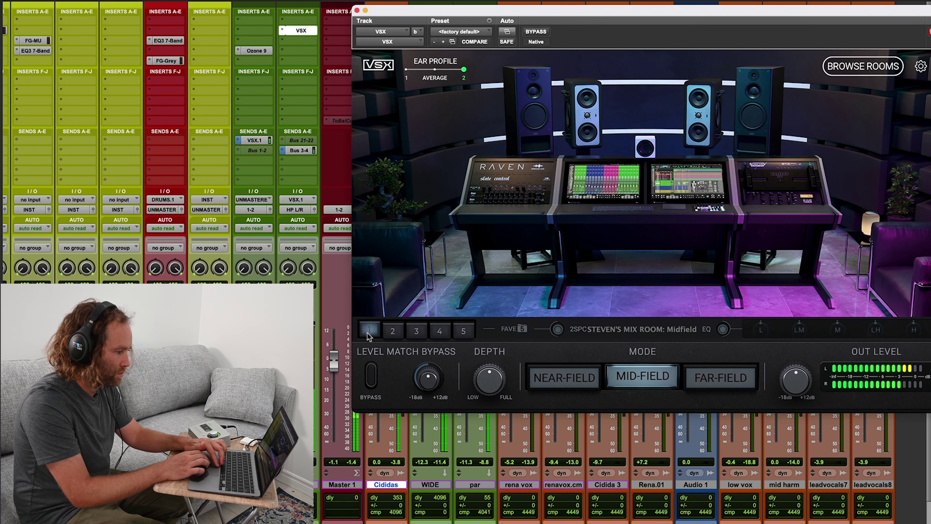
{"action": "left_click", "coordinate": [369, 331]}
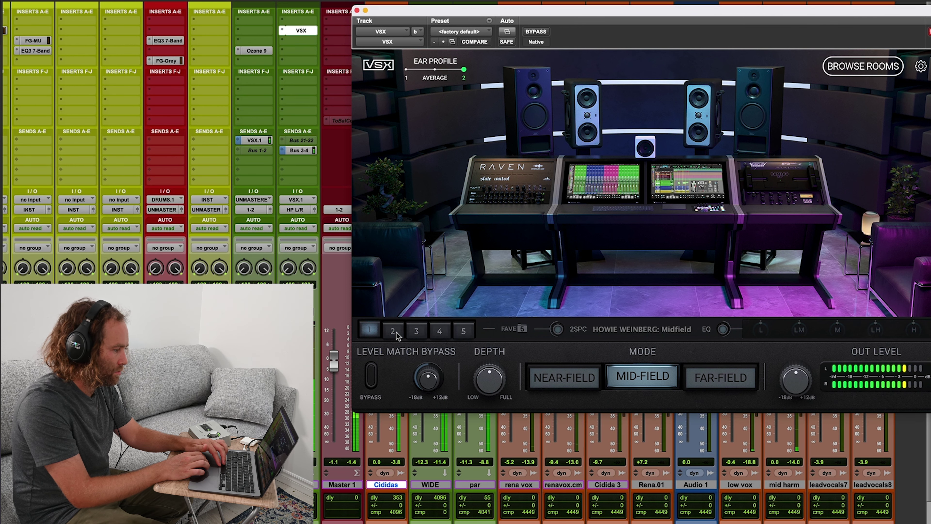
{"action": "left_click", "coordinate": [393, 332]}
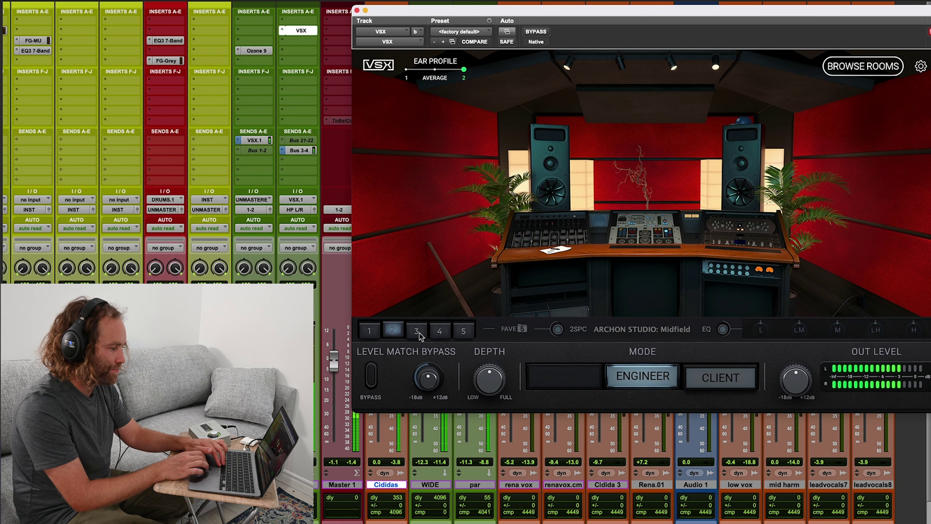
{"action": "left_click", "coordinate": [418, 331]}
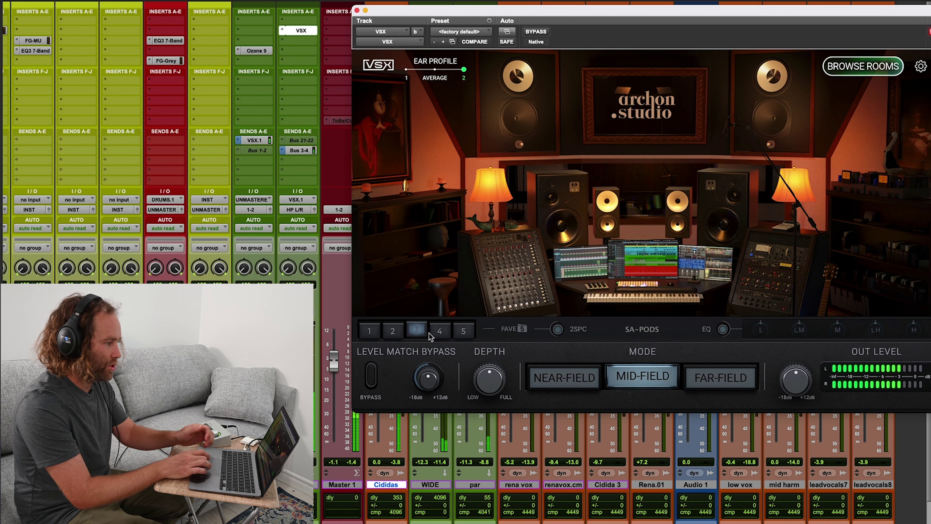
{"action": "left_click", "coordinate": [357, 10]}
- Raise the par track's fader to -7.8 dB to bring up the parallel saturation
{"action": "mouse_move", "coordinate": [465, 384]}
{"action": "left_mouse_down"}
{"action": "mouse_move", "coordinate": [467, 354]}
{"action": "mouse_move", "coordinate": [466, 376]}
{"action": "left_mouse_up"}
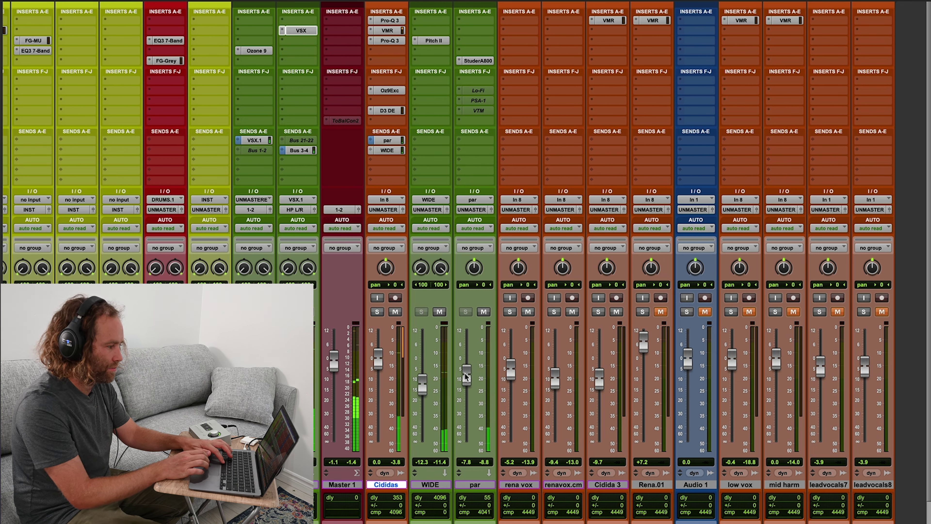